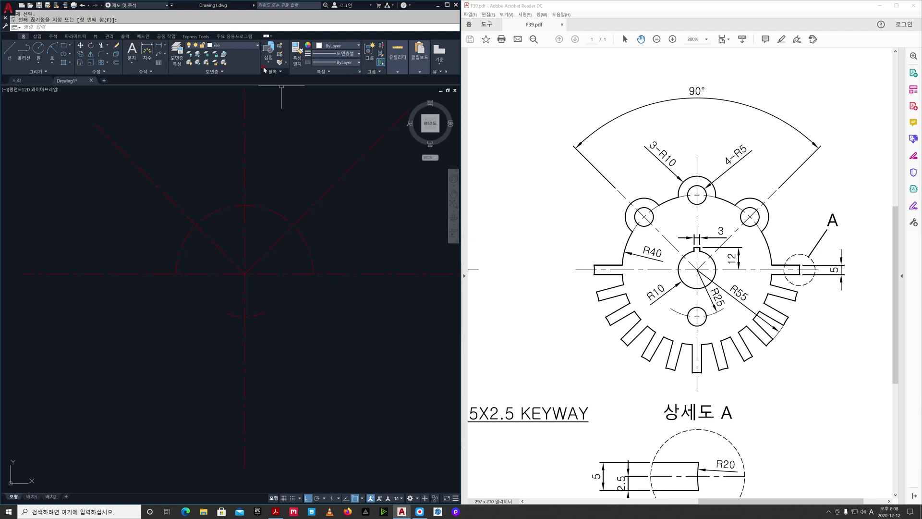
Draw two concentric circles with radii 55 and 40, centered on the intersection of the centerlines.
{"action": "type", "text": "c"}
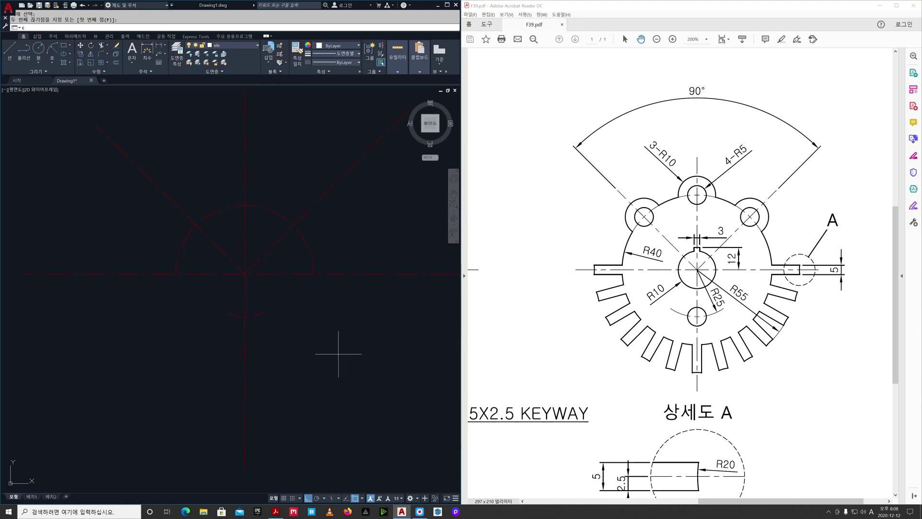
{"action": "key", "text": "Return"}
{"action": "left_click", "coordinate": [244, 274]}
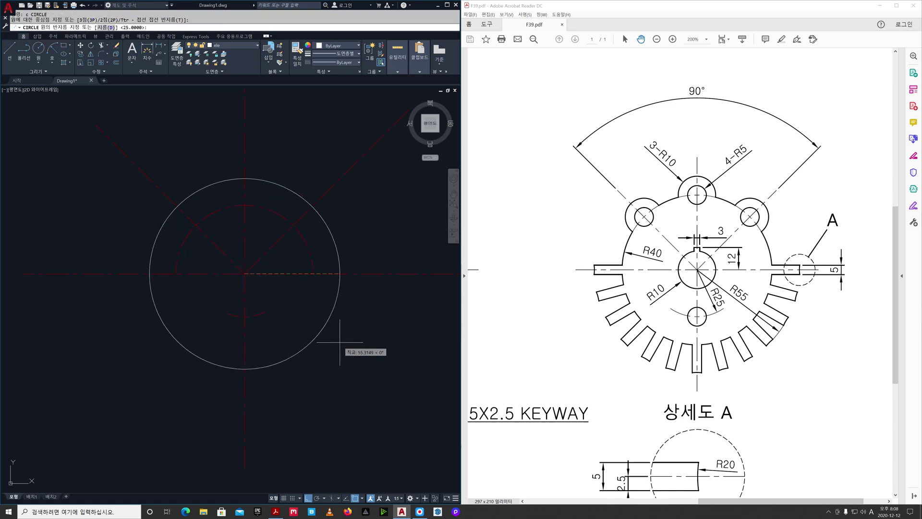
{"action": "type", "text": "55"}
{"action": "key", "text": "Return"}
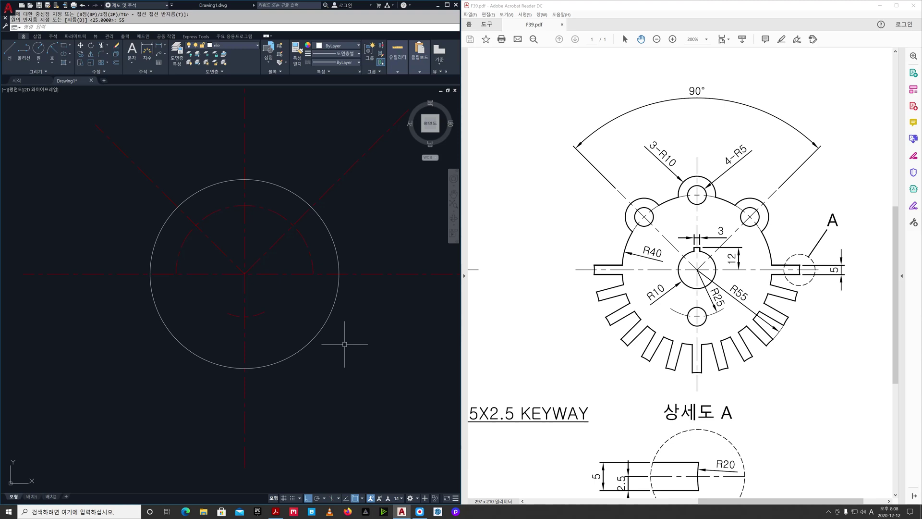
{"action": "key", "text": "Return"}
{"action": "left_click", "coordinate": [244, 274]}
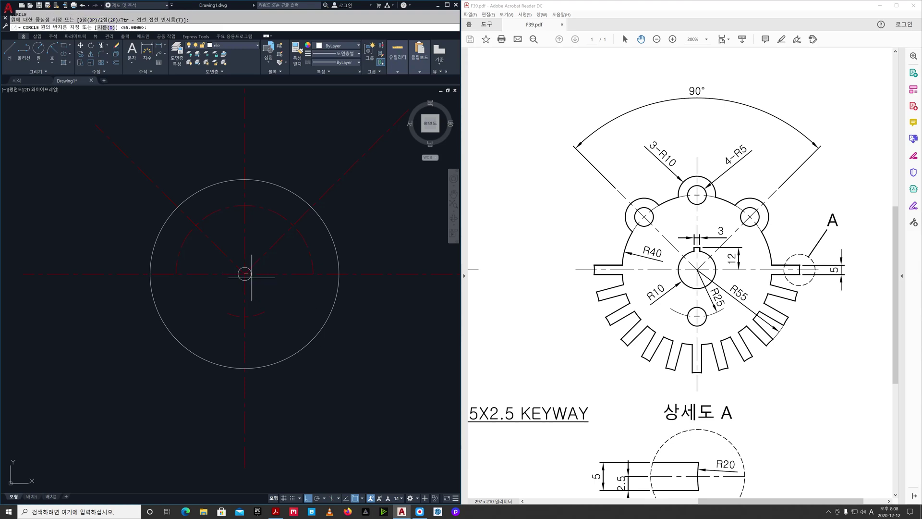
{"action": "type", "text": "40"}
{"action": "key", "text": "Return"}
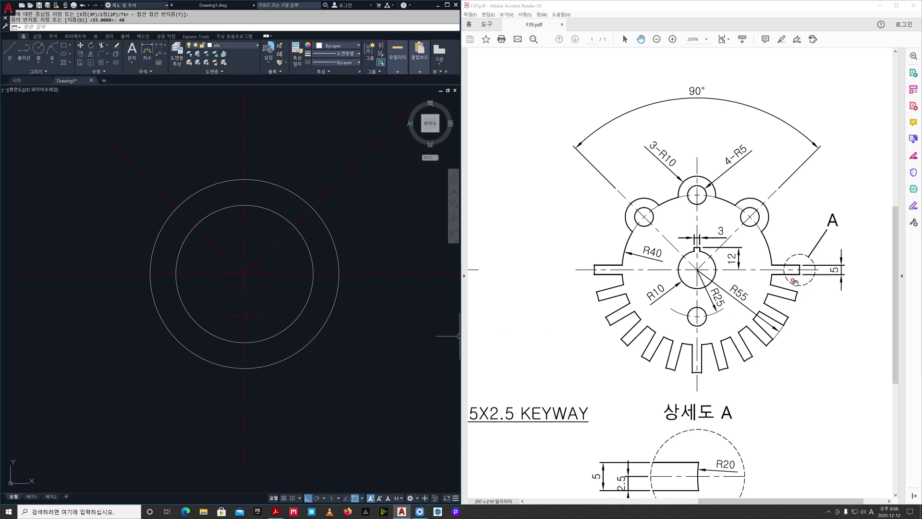
Offset the horizontal centerline by 2.5 to both sides, placing the copies on the current layer.
{"action": "scroll", "coordinate": [778, 339], "scroll_direction": "down", "scroll_amount": 3}
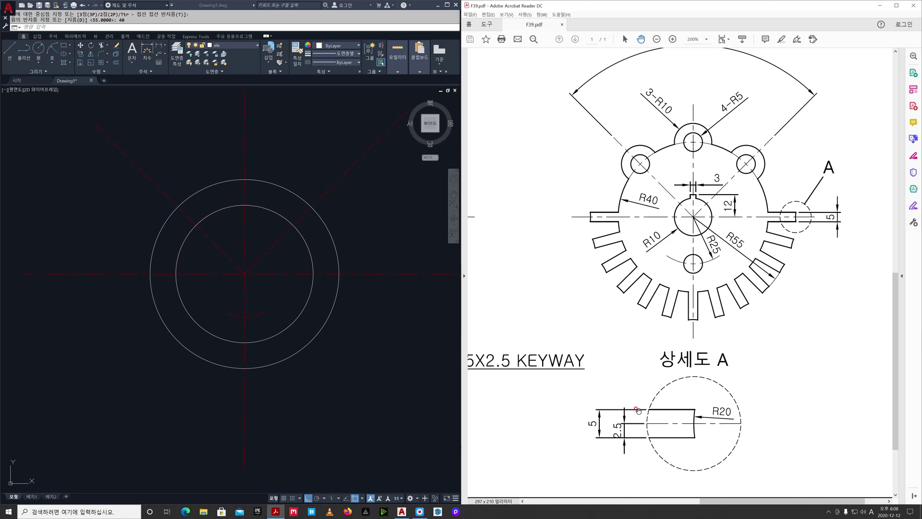
{"action": "left_click", "coordinate": [354, 303]}
{"action": "type", "text": "o"}
{"action": "key", "text": "Return"}
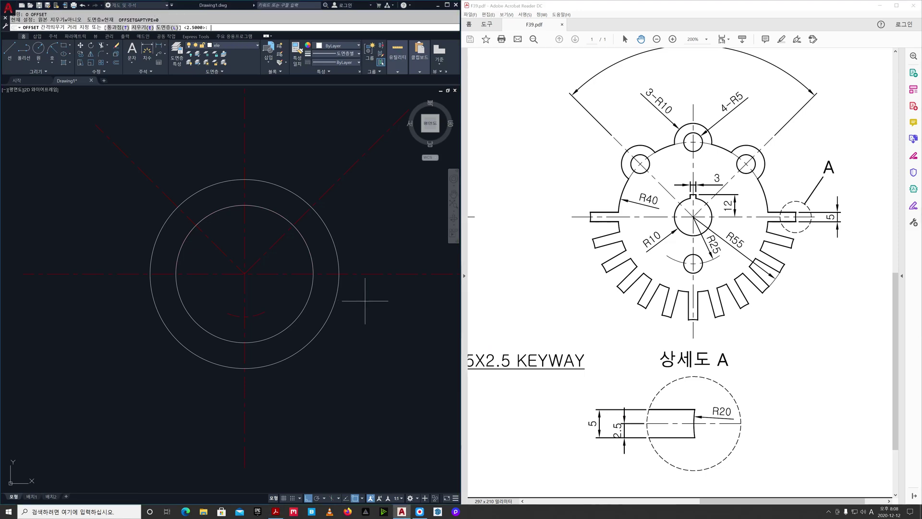
{"action": "left_click", "coordinate": [171, 27]}
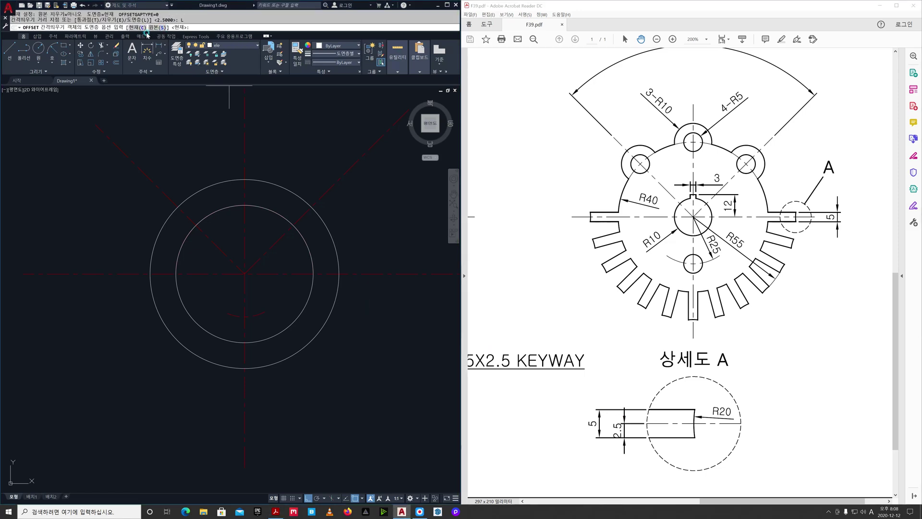
{"action": "left_click", "coordinate": [134, 27]}
{"action": "key", "text": "Return"}
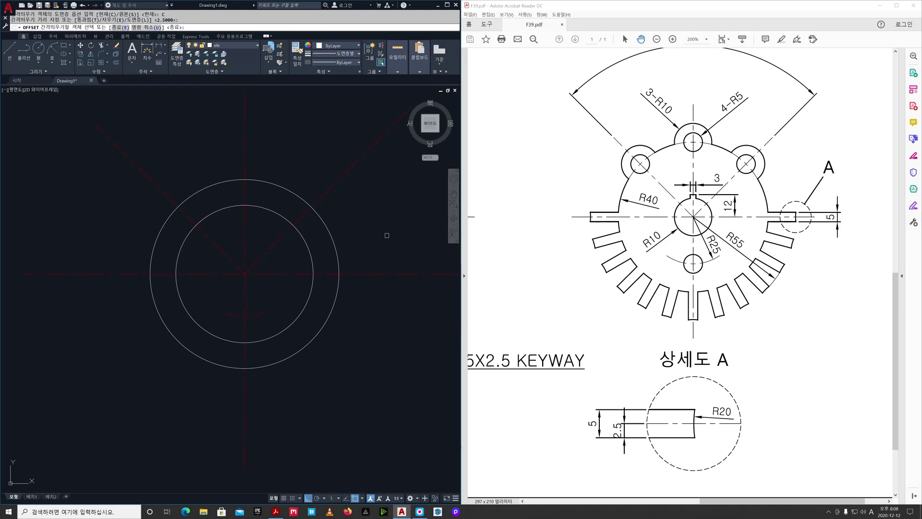
{"action": "left_click", "coordinate": [370, 272]}
{"action": "left_click", "coordinate": [367, 262]}
{"action": "left_click", "coordinate": [369, 273]}
{"action": "left_click", "coordinate": [368, 281]}
{"action": "key", "text": "Return"}
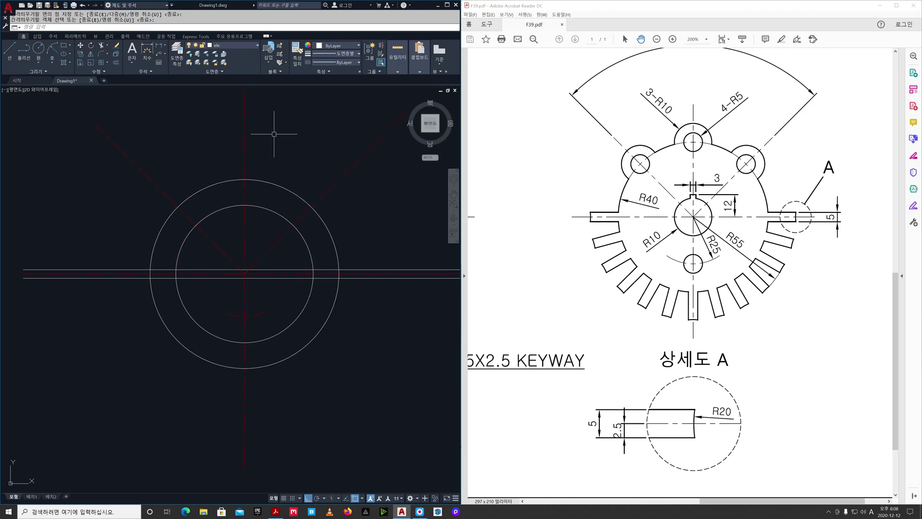
Freeze the cen layer to hide the centerlines.
{"action": "left_click", "coordinate": [242, 48]}
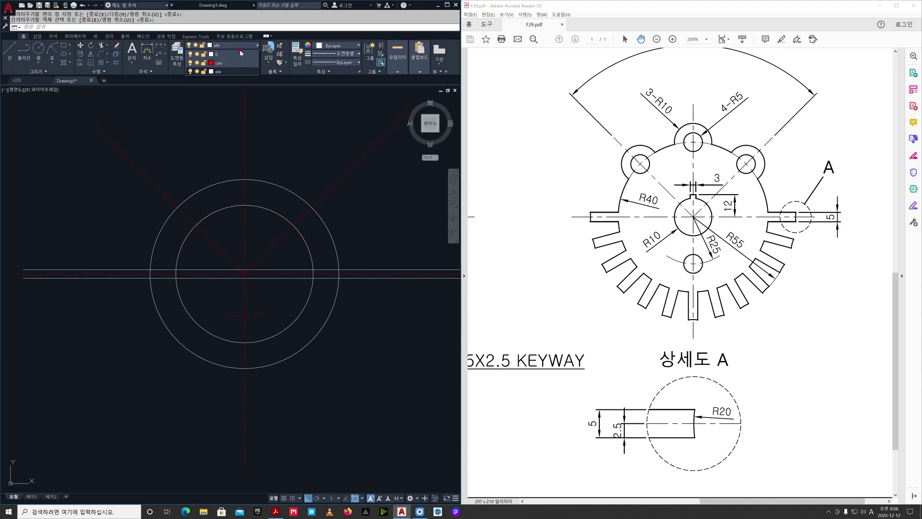
{"action": "left_click", "coordinate": [198, 65]}
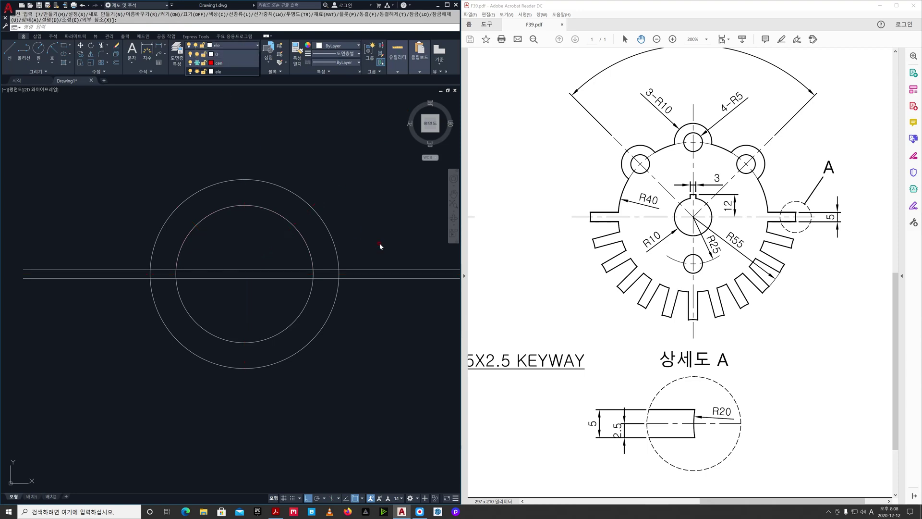
{"action": "scroll", "coordinate": [355, 312], "scroll_direction": "up", "scroll_amount": 3}
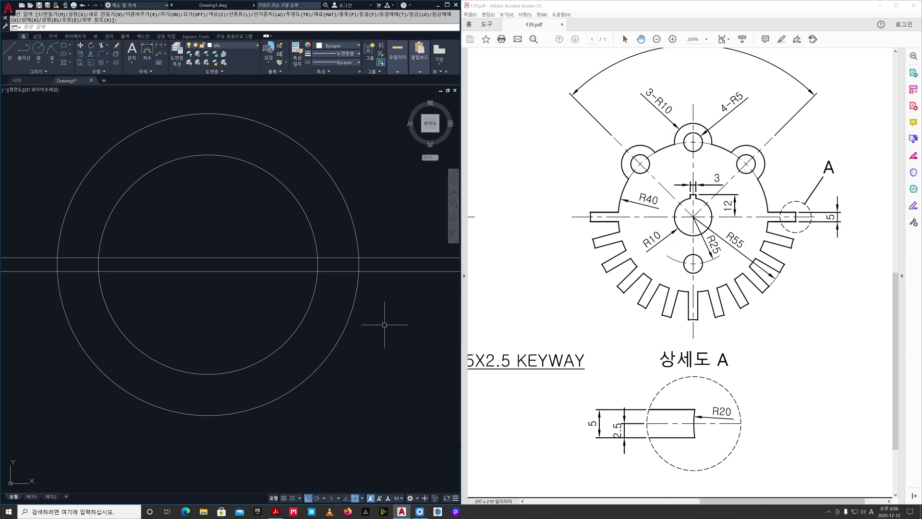
{"action": "type", "text": "e"}
{"action": "key", "text": "Return"}
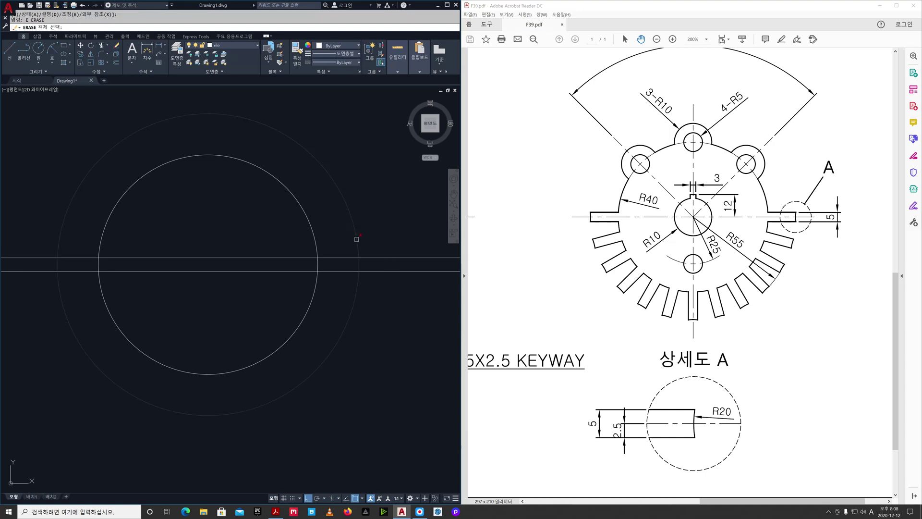
{"action": "left_click", "coordinate": [356, 239]}
{"action": "key", "text": "Escape"}
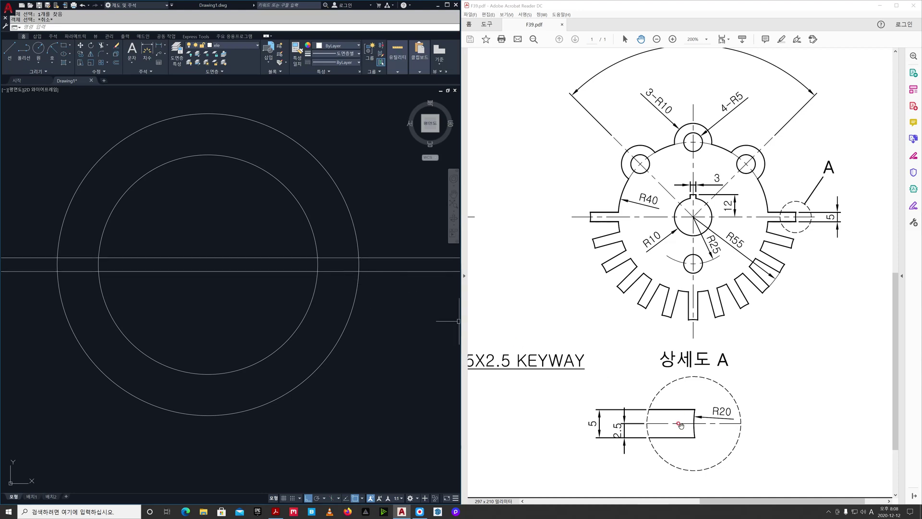
{"action": "middle_click_drag", "start_coordinate": [388, 322], "coordinate": [392, 315]}
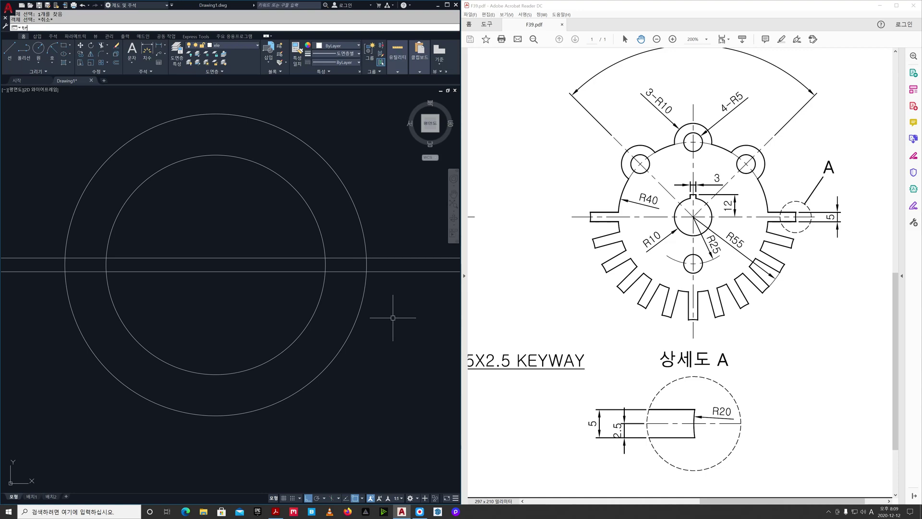
{"action": "key", "text": "Return"}
{"action": "left_click", "coordinate": [381, 304]}
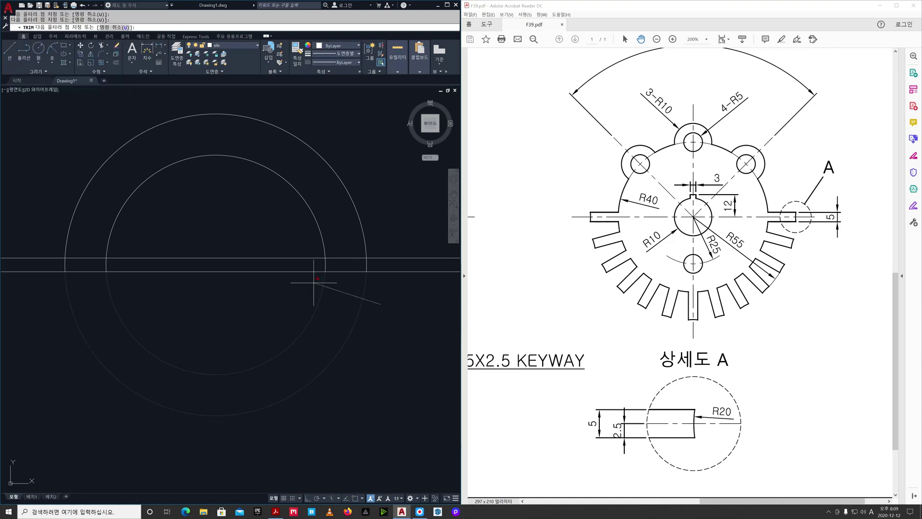
{"action": "key", "text": "Escape"}
Trim the two horizontal lines with both circles as cutting edges, keeping only the segments between the circles on the right side.
{"action": "key", "text": "Return"}
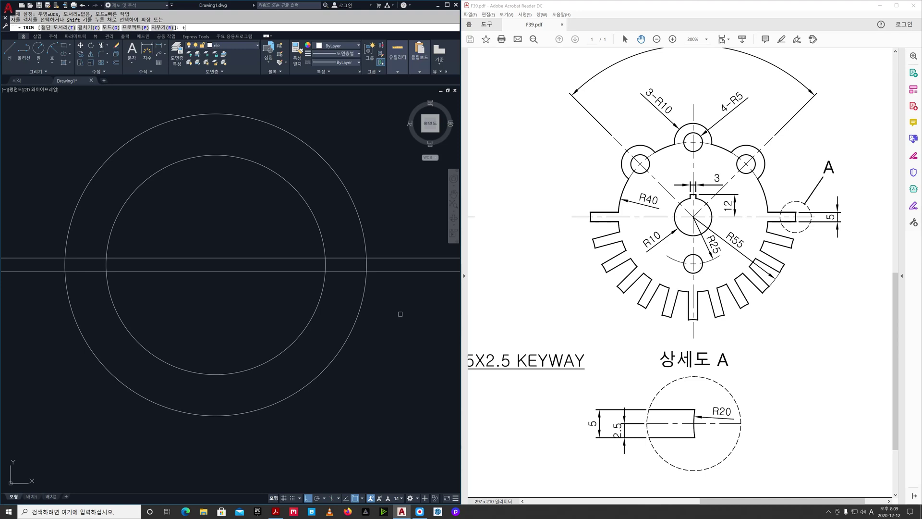
{"action": "type", "text": "t"}
{"action": "key", "text": "Return"}
{"action": "left_click", "coordinate": [389, 313]}
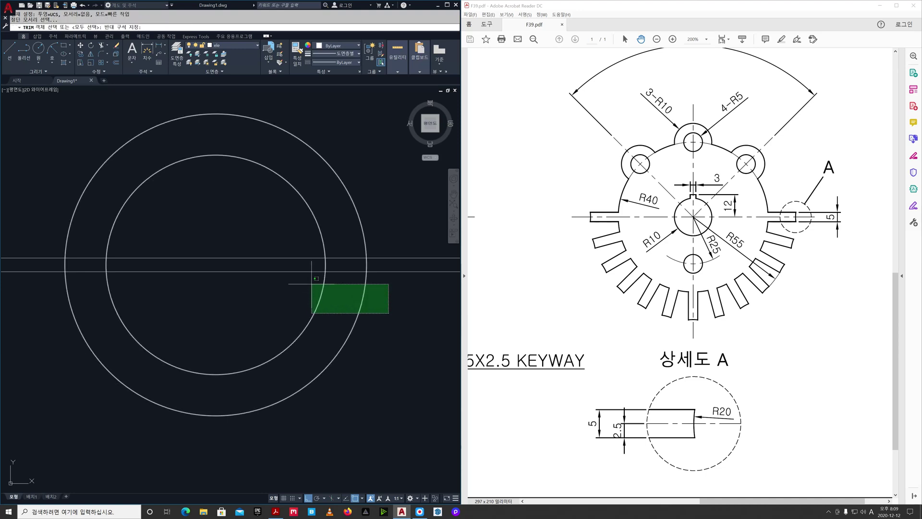
{"action": "left_click", "coordinate": [313, 284]}
{"action": "key", "text": "Return"}
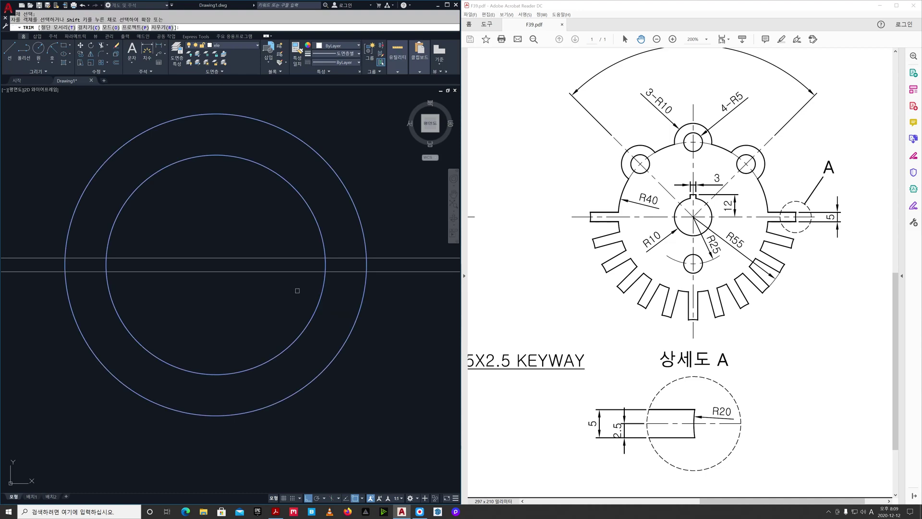
{"action": "left_click", "coordinate": [67, 270]}
{"action": "left_click", "coordinate": [52, 258]}
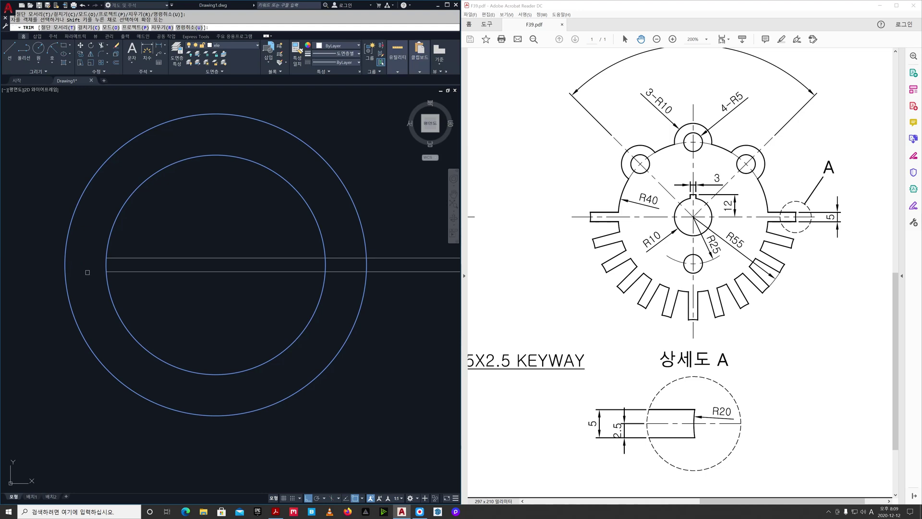
{"action": "left_click", "coordinate": [154, 272]}
{"action": "left_click", "coordinate": [169, 258]}
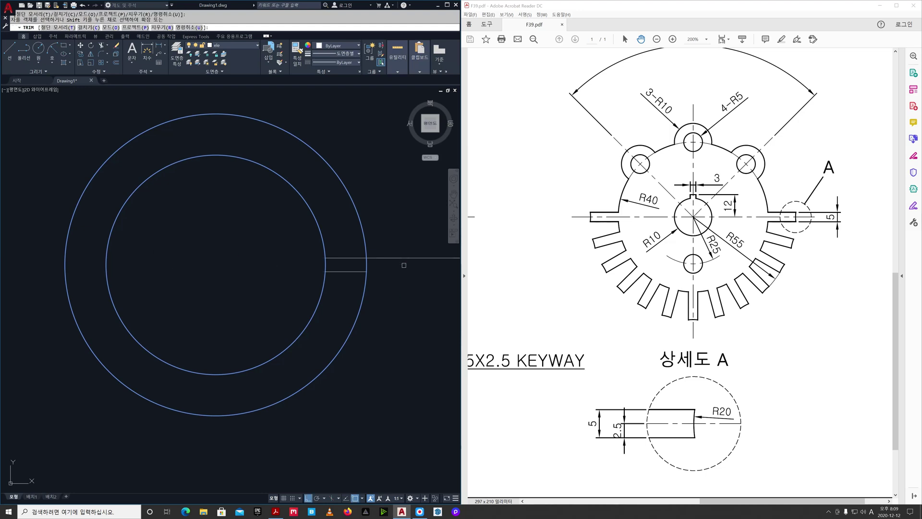
{"action": "key", "text": "Return"}
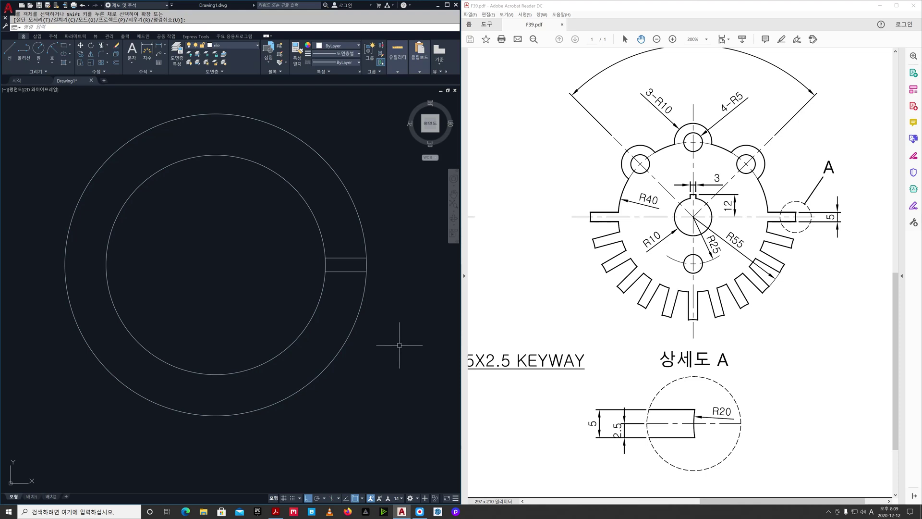
Erase the outer circle of radius 55.
{"action": "type", "text": "e"}
{"action": "key", "text": "Return"}
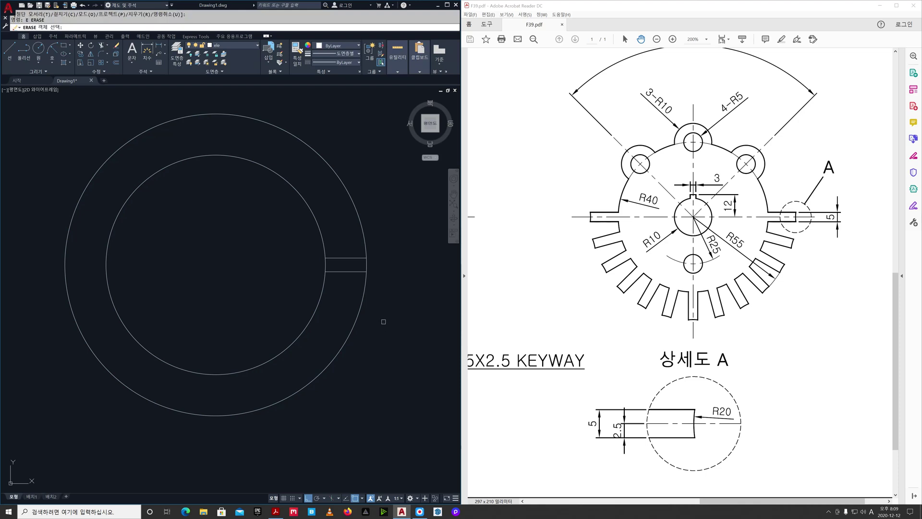
{"action": "left_click", "coordinate": [363, 302]}
{"action": "key", "text": "Return"}
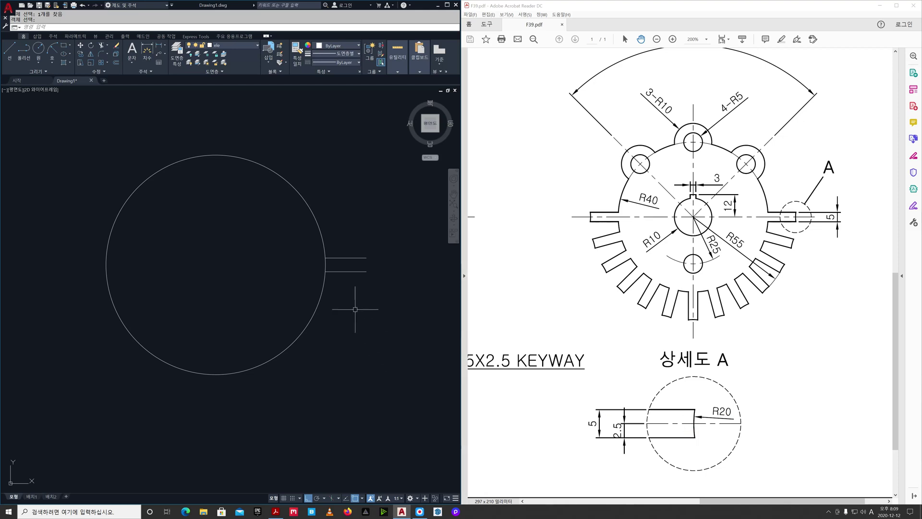
Close the outer end of the tooth with a start-end-radius arc of radius 20, from the upper line's endpoint to the lower line's.
{"action": "left_click", "coordinate": [53, 61]}
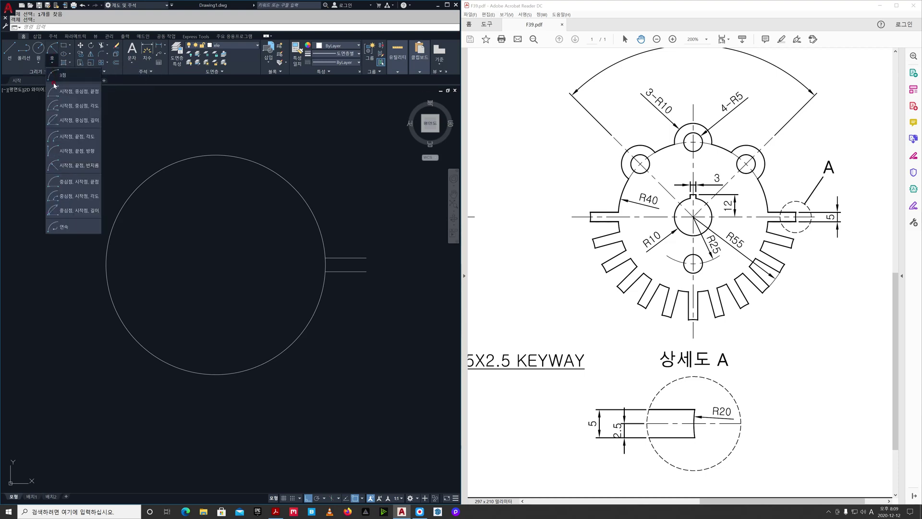
{"action": "left_click", "coordinate": [82, 165]}
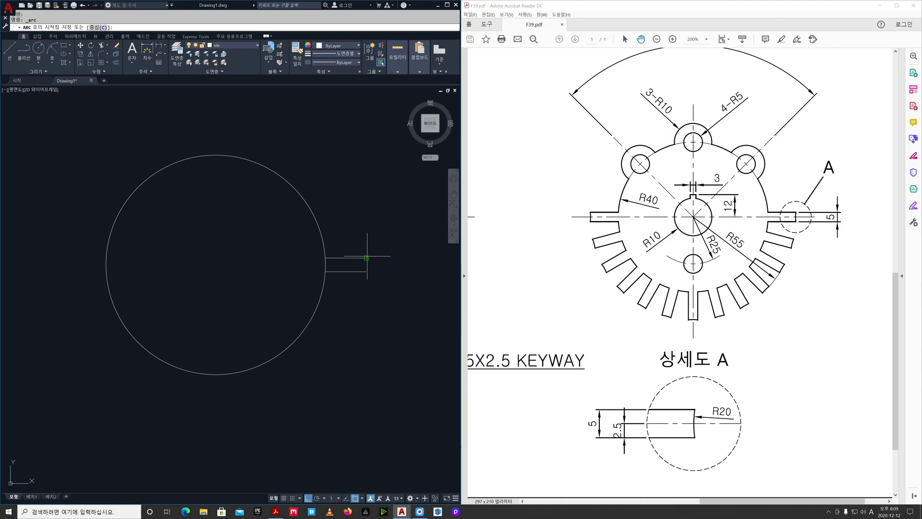
{"action": "left_click", "coordinate": [366, 258]}
{"action": "left_click", "coordinate": [367, 271]}
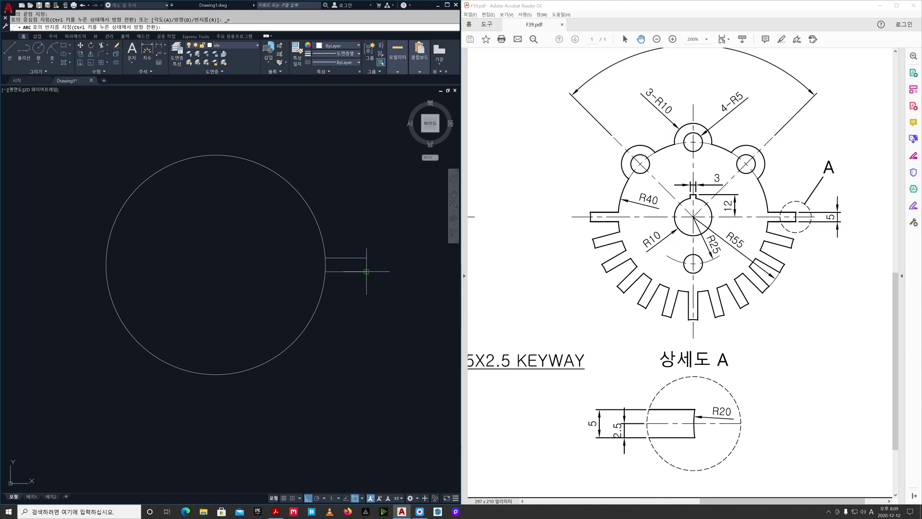
{"action": "type", "text": "20"}
{"action": "key", "text": "Return"}
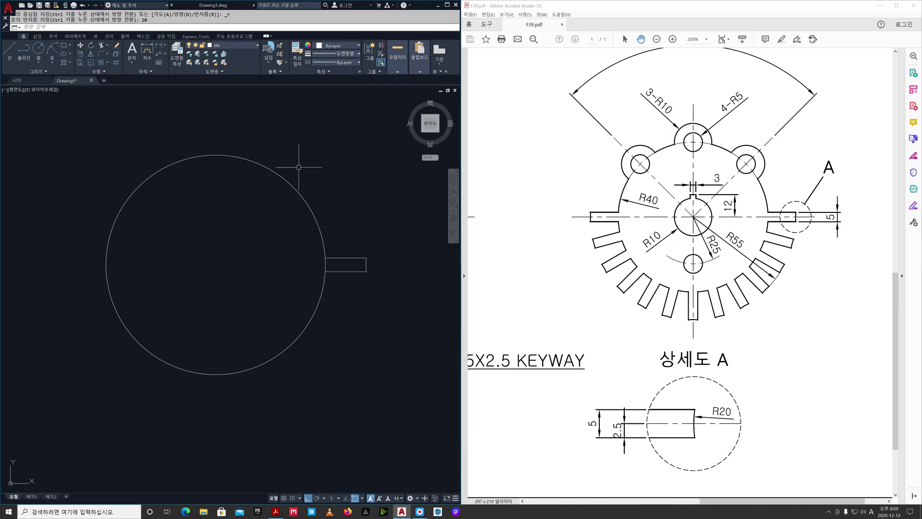
Thaw the cen layer and create a polar array of the tooth's two lines and end arc about the circle's center.
{"action": "left_click", "coordinate": [250, 49]}
{"action": "left_click", "coordinate": [197, 63]}
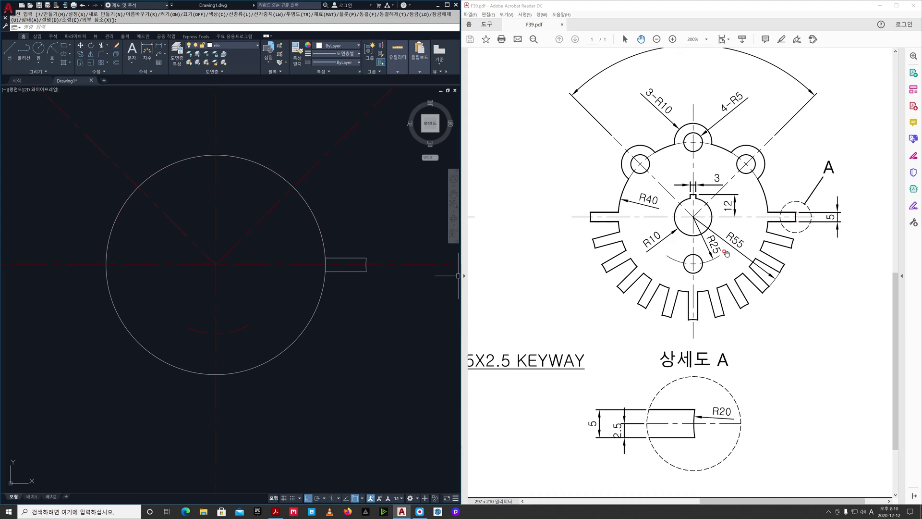
{"action": "type", "text": "ar"}
{"action": "key", "text": "Return"}
{"action": "left_click", "coordinate": [304, 241]}
{"action": "left_click", "coordinate": [383, 292]}
{"action": "key", "text": "Return"}
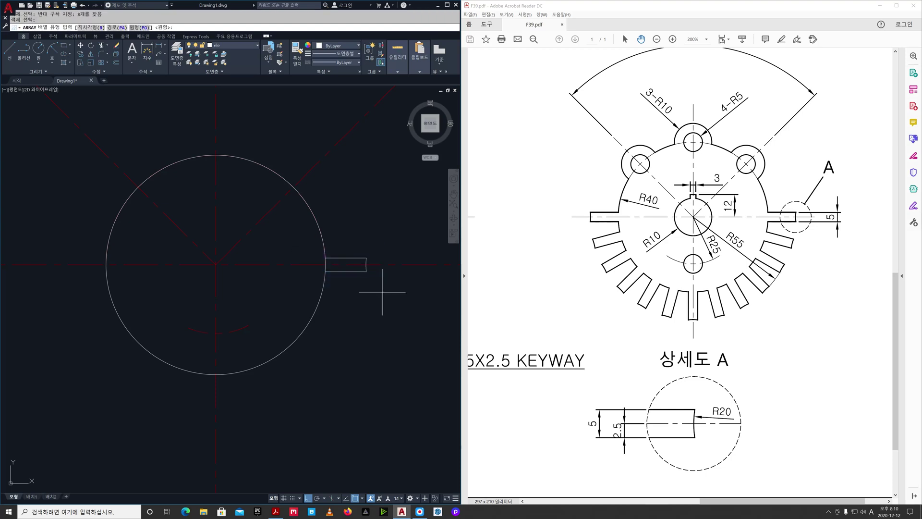
{"action": "left_click", "coordinate": [140, 28]}
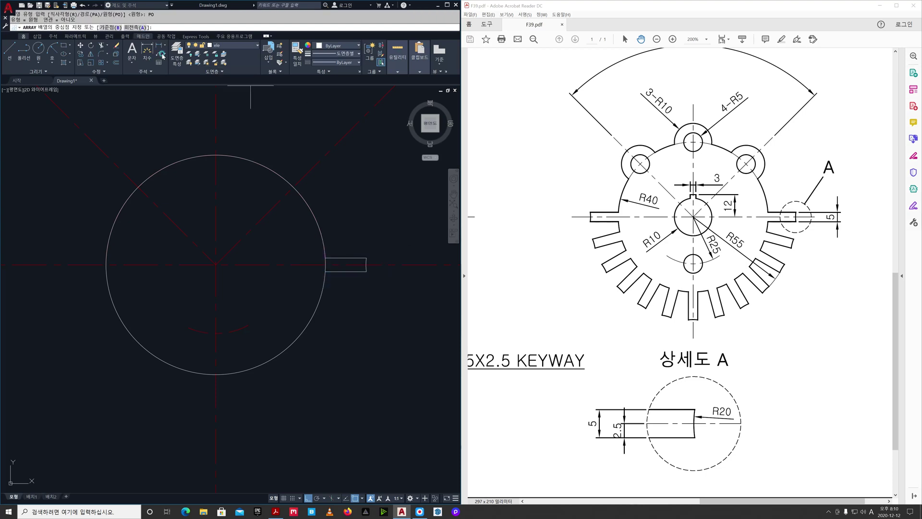
{"action": "left_click", "coordinate": [215, 265]}
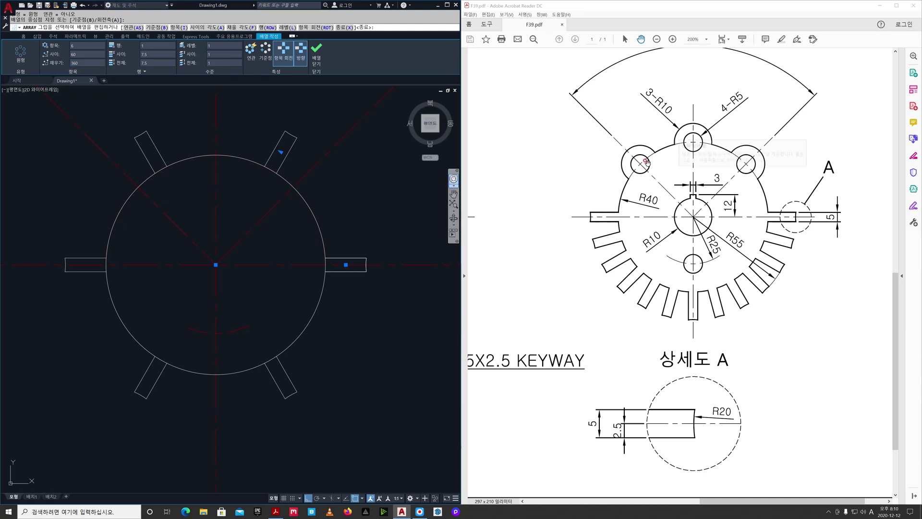
Set the polar array's fill angle to 180 degrees.
{"action": "left_click", "coordinate": [85, 63]}
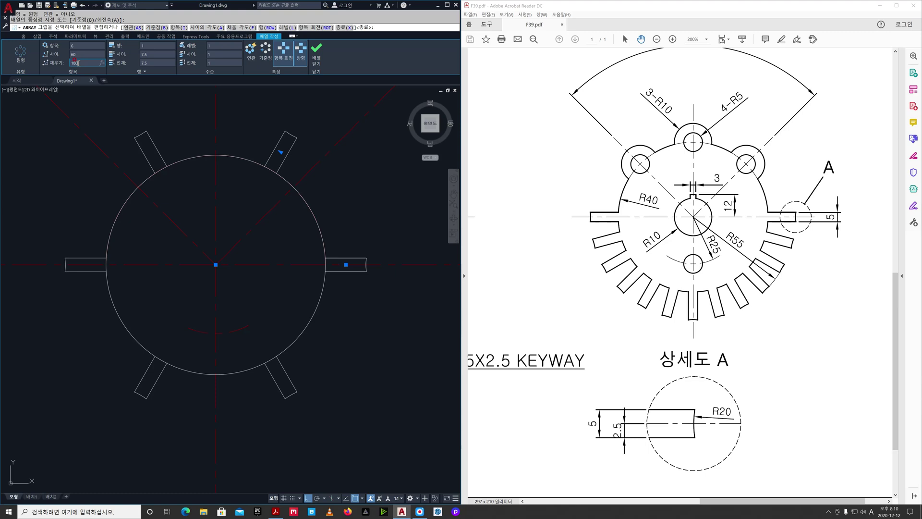
{"action": "type", "text": "180"}
{"action": "key", "text": "Return"}
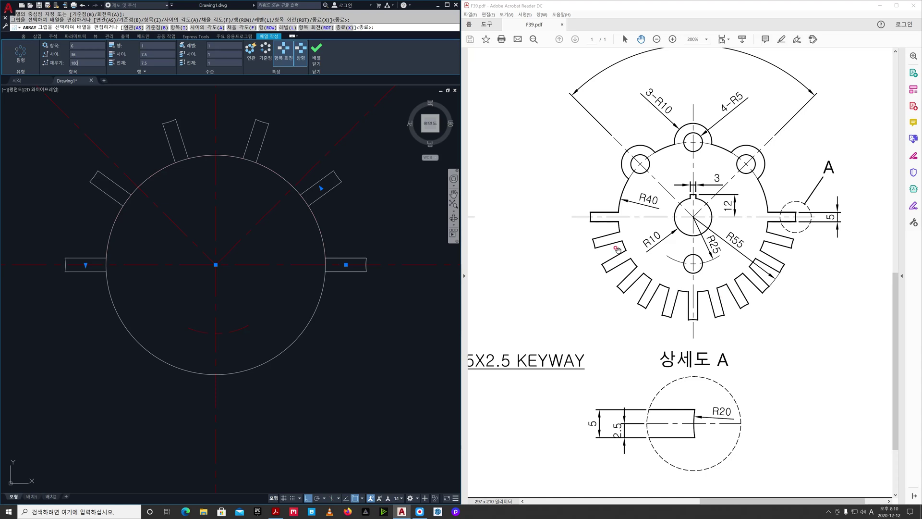
Set the polar array to 13 items, reverse its direction so the teeth fill the lower half, and finish the array.
{"action": "left_click", "coordinate": [77, 47]}
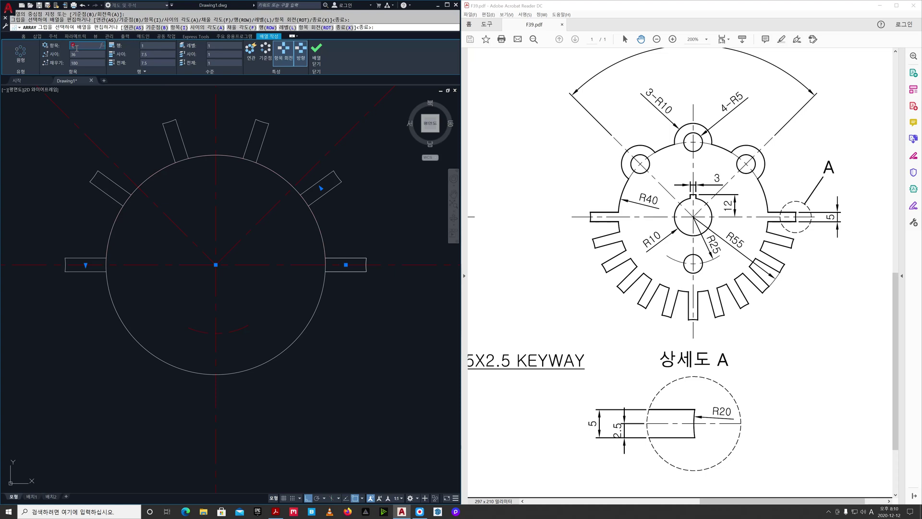
{"action": "type", "text": "13"}
{"action": "key", "text": "Return"}
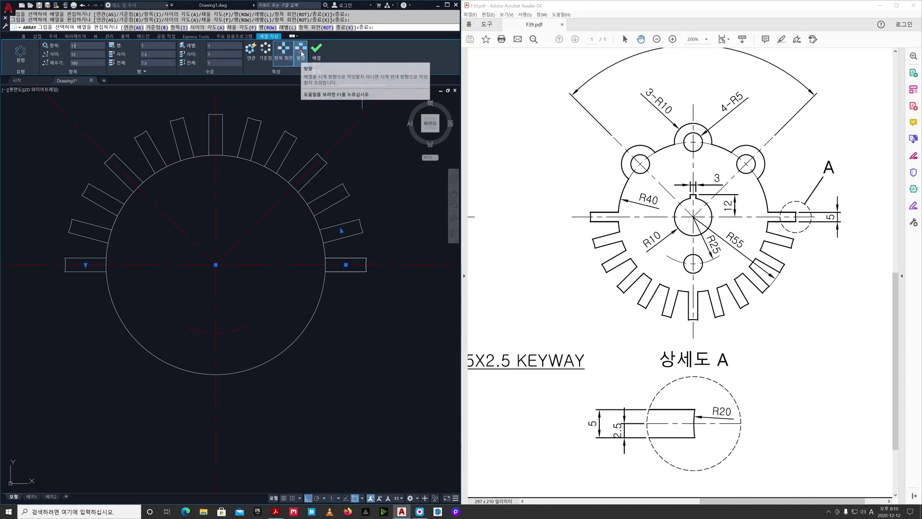
{"action": "left_click", "coordinate": [301, 53]}
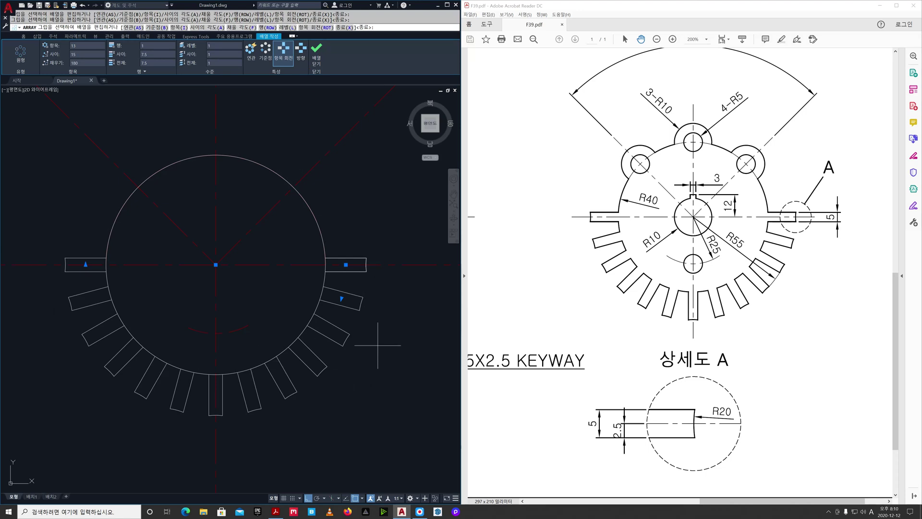
{"action": "left_click", "coordinate": [317, 58]}
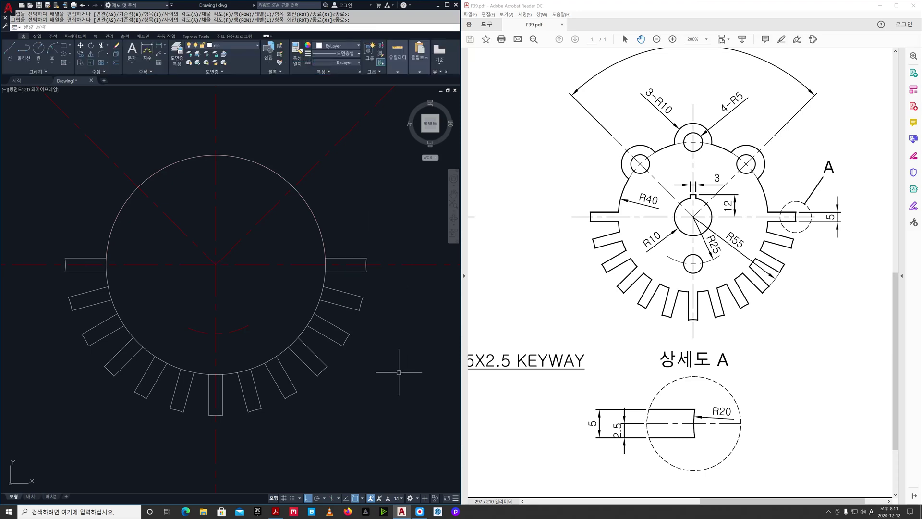
Freeze the cen layer and trim the R40 circle's arcs out of the base of every tooth.
{"action": "left_click", "coordinate": [255, 46]}
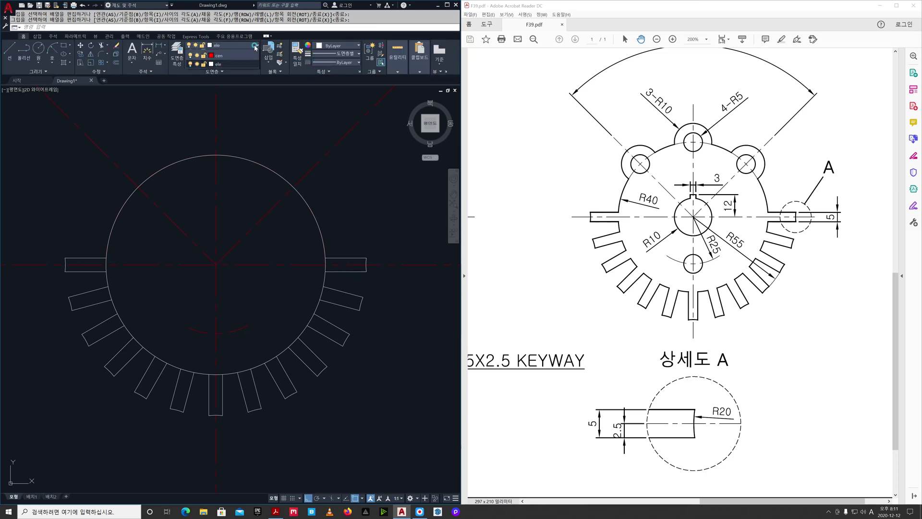
{"action": "left_click", "coordinate": [197, 63]}
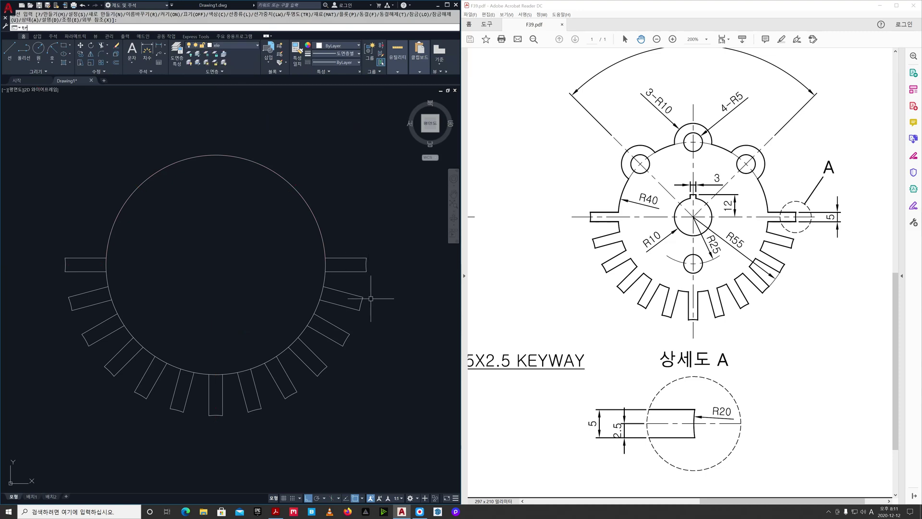
{"action": "type", "text": "tr"}
{"action": "key", "text": "Return"}
{"action": "left_click", "coordinate": [328, 268]}
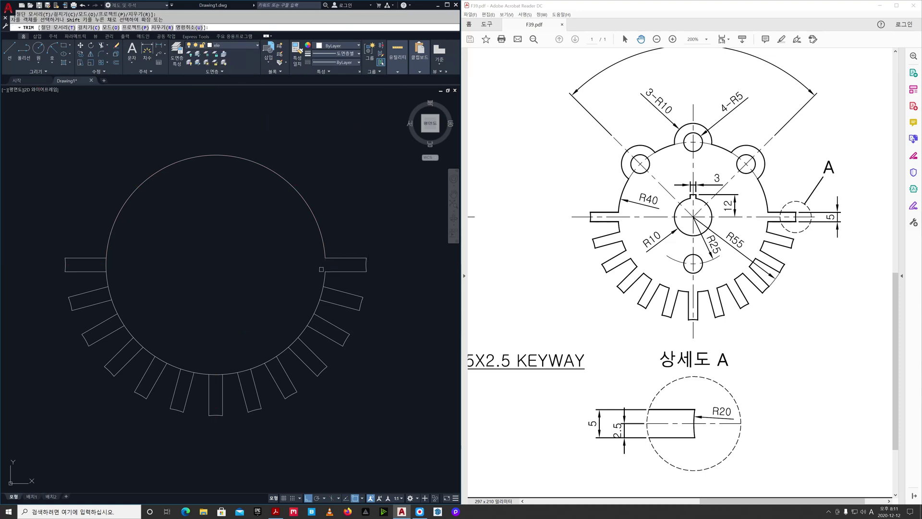
{"action": "left_click", "coordinate": [321, 290]}
{"action": "key", "text": "Return"}
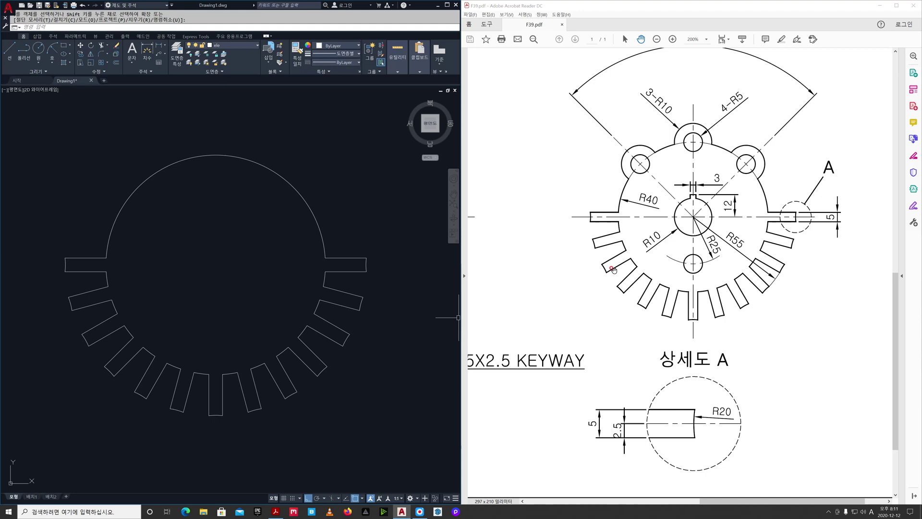
Thaw the cen layer.
{"action": "left_click", "coordinate": [256, 46]}
{"action": "left_click", "coordinate": [197, 63]}
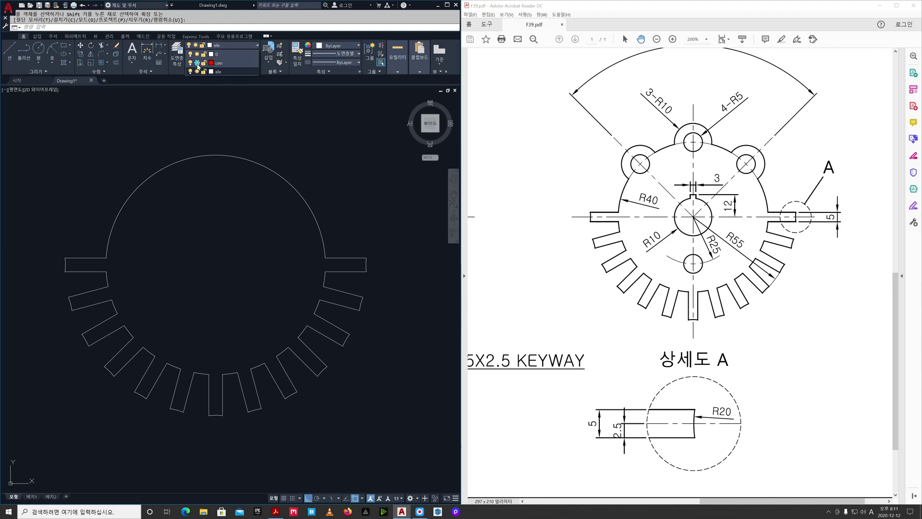
{"action": "left_click", "coordinate": [339, 181]}
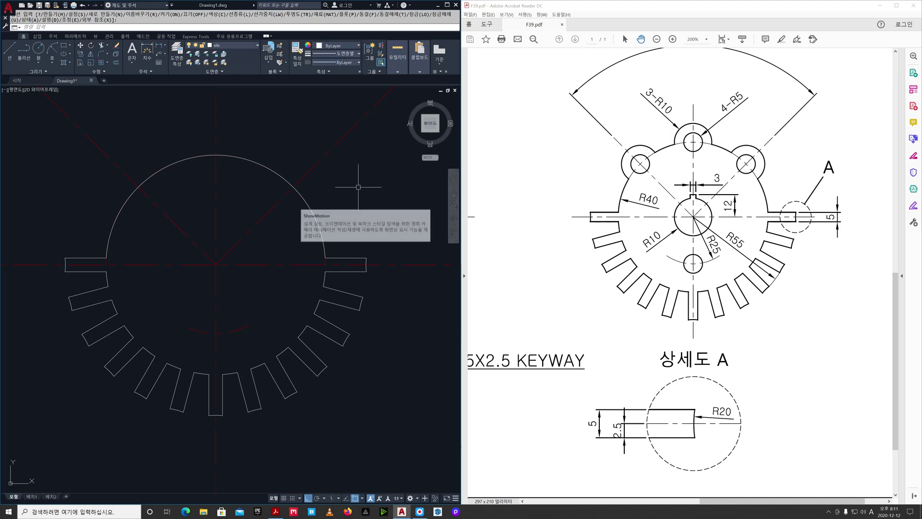
Draw concentric circles of radius 10 and 5 centered where the vertical centerline crosses the top of the R40 arc.
{"action": "type", "text": "c"}
{"action": "key", "text": "Return"}
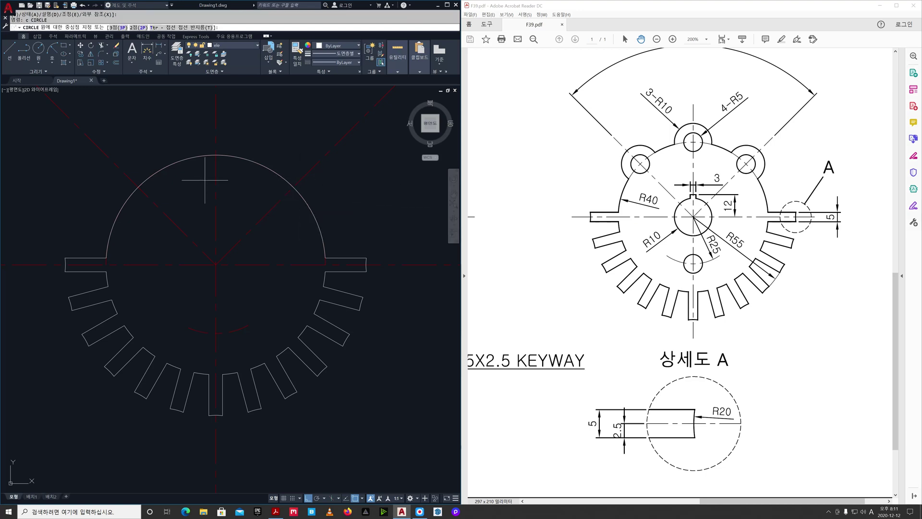
{"action": "left_click", "coordinate": [215, 155]}
{"action": "type", "text": "10"}
{"action": "key", "text": "Return"}
{"action": "key", "text": "Return"}
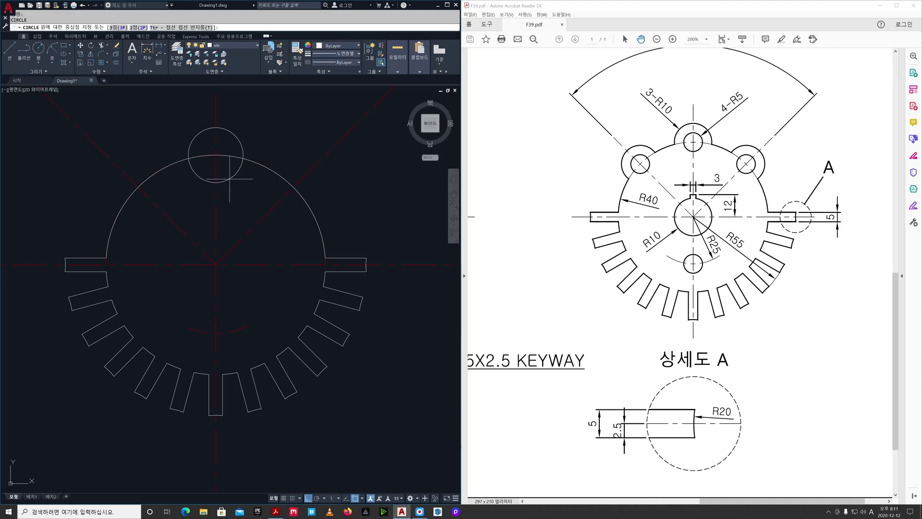
{"action": "left_click", "coordinate": [216, 155]}
{"action": "type", "text": "5"}
{"action": "key", "text": "Return"}
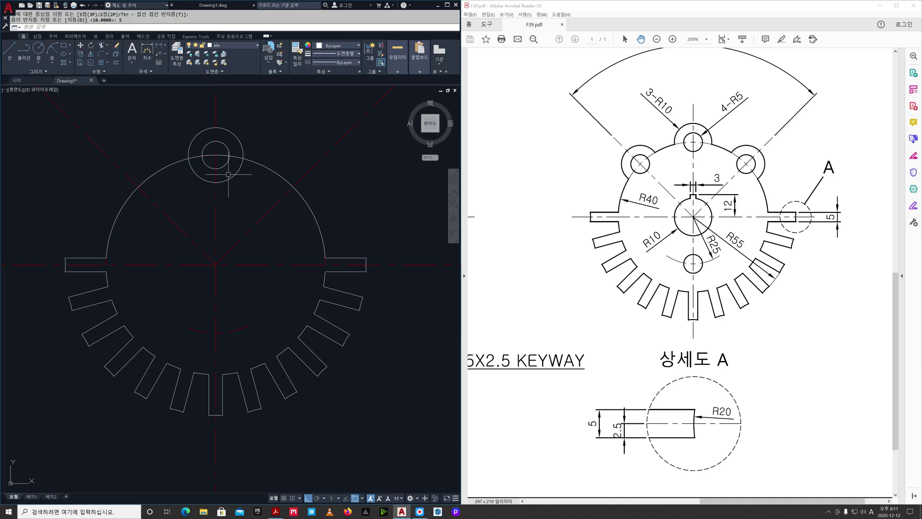
Copy the two concentric circles from their center to both points where the diagonal centerlines cross the R40 arc.
{"action": "type", "text": "cp"}
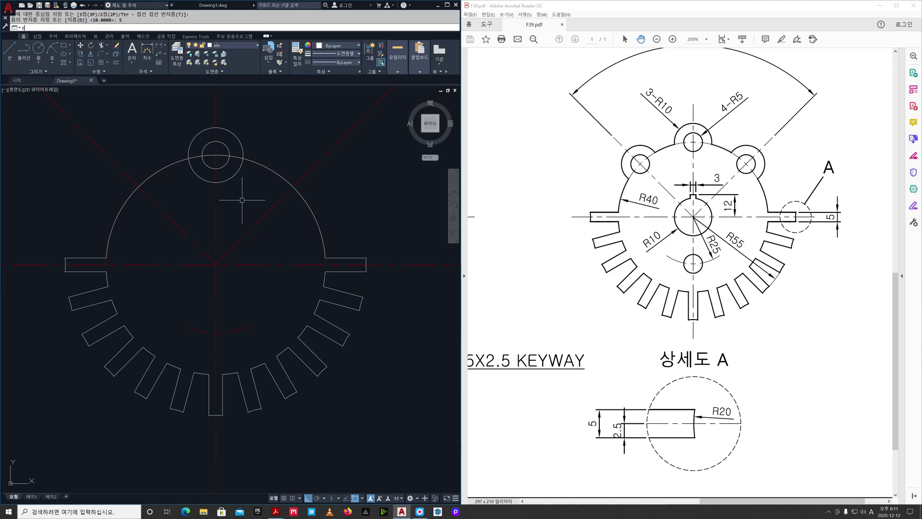
{"action": "key", "text": "Return"}
{"action": "left_click", "coordinate": [181, 117]}
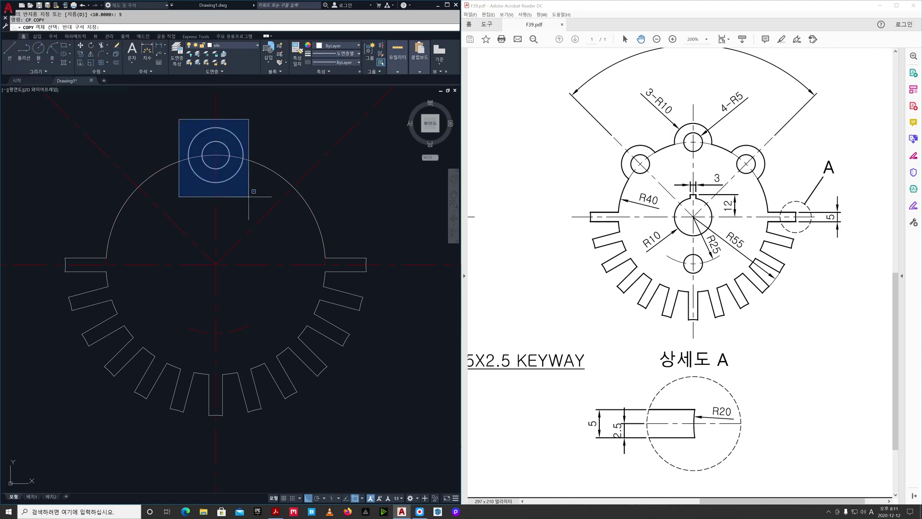
{"action": "left_click", "coordinate": [254, 193]}
{"action": "key", "text": "Return"}
{"action": "left_click", "coordinate": [216, 155]}
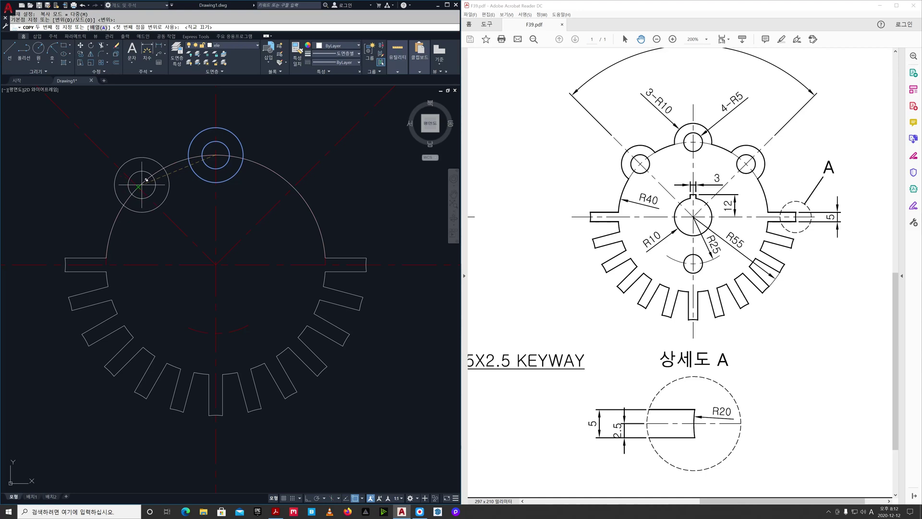
{"action": "left_click", "coordinate": [138, 188]}
{"action": "left_click", "coordinate": [293, 187]}
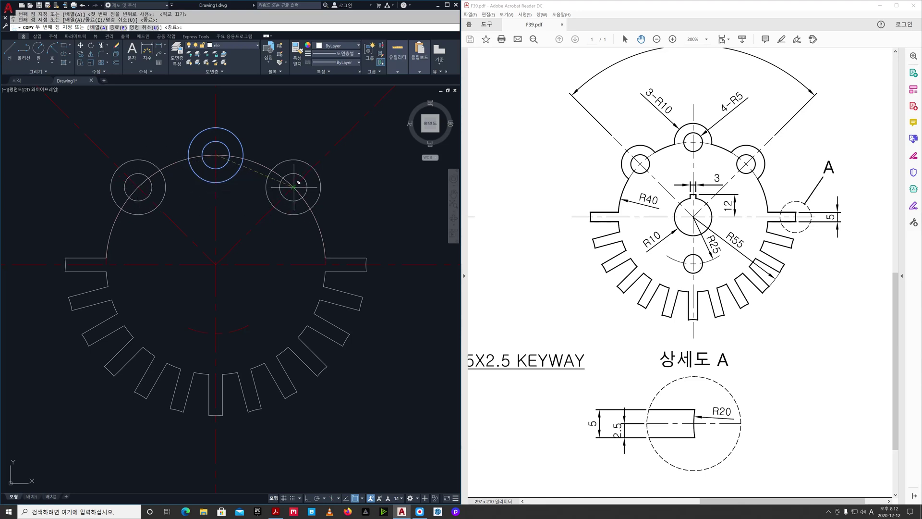
{"action": "key", "text": "Return"}
Copy the upper-right R10 circle to the plate's center.
{"action": "key", "text": "Return"}
{"action": "left_click", "coordinate": [293, 214]}
{"action": "key", "text": "Return"}
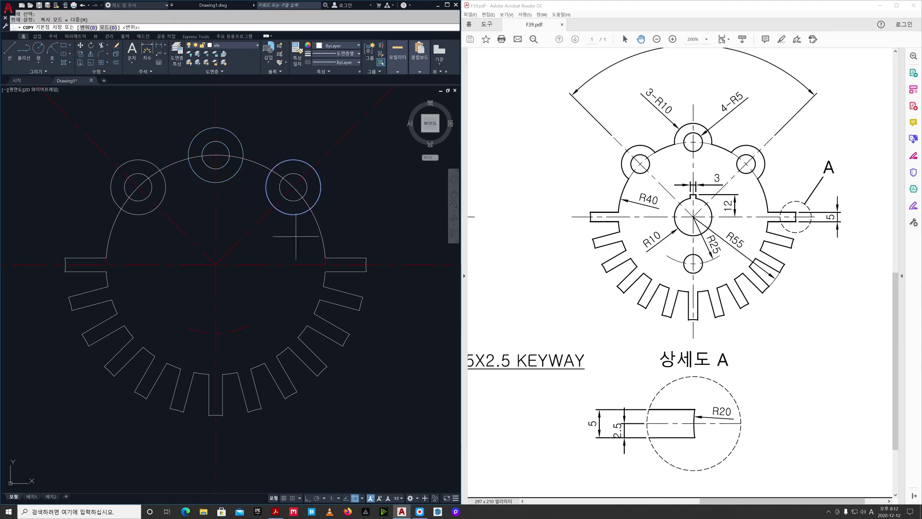
{"action": "left_click", "coordinate": [293, 187]}
{"action": "left_click", "coordinate": [217, 265]}
{"action": "key", "text": "Return"}
Copy the upper-right R5 circle to the intersection of the vertical centerline and the R25 center arc below the hub.
{"action": "key", "text": "Return"}
{"action": "left_click", "coordinate": [294, 201]}
{"action": "key", "text": "Return"}
{"action": "left_click", "coordinate": [293, 188]}
{"action": "left_click", "coordinate": [216, 333]}
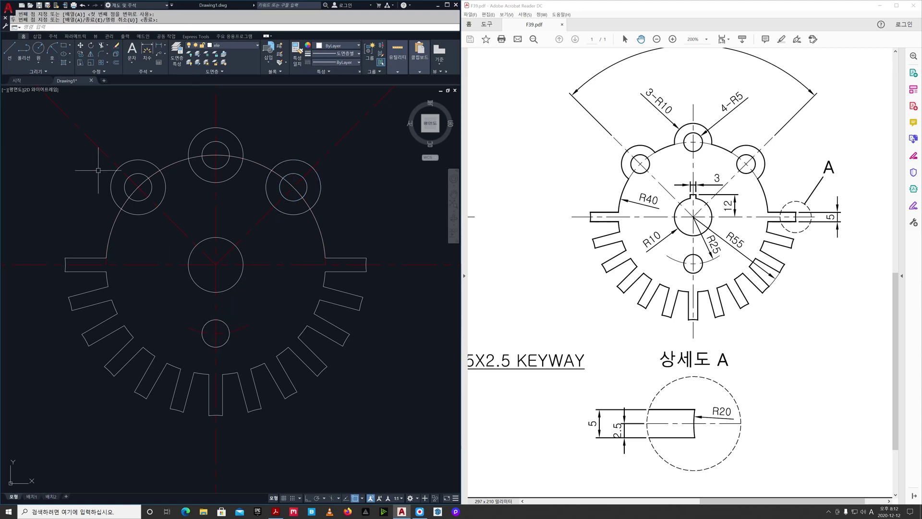
Freeze the cen layer and trim the three outer R10 circles and the R40 arc against each other, leaving only the lobed outline.
{"action": "left_click", "coordinate": [259, 48]}
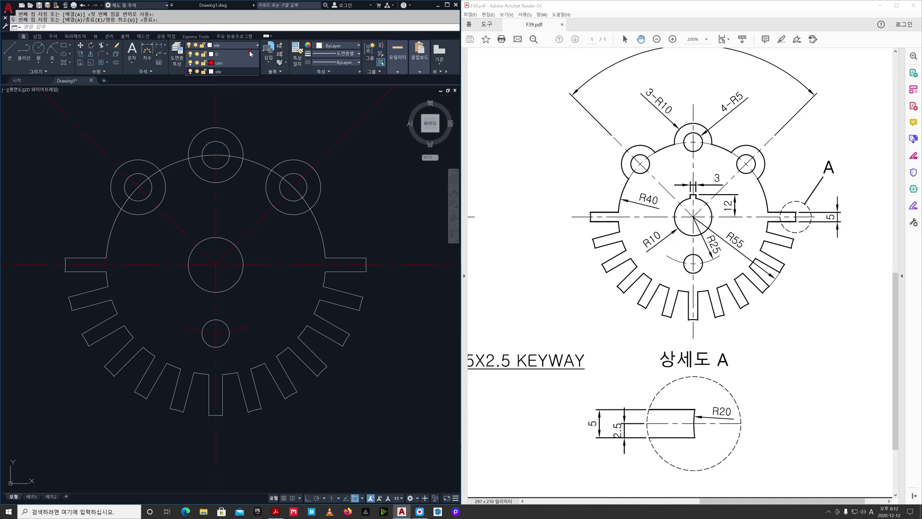
{"action": "left_click", "coordinate": [198, 65]}
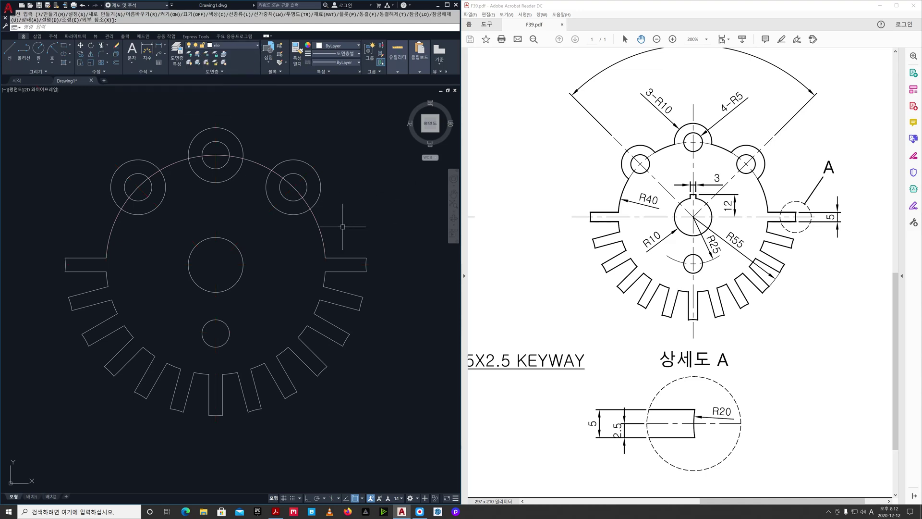
{"action": "type", "text": "tr"}
{"action": "key", "text": "space"}
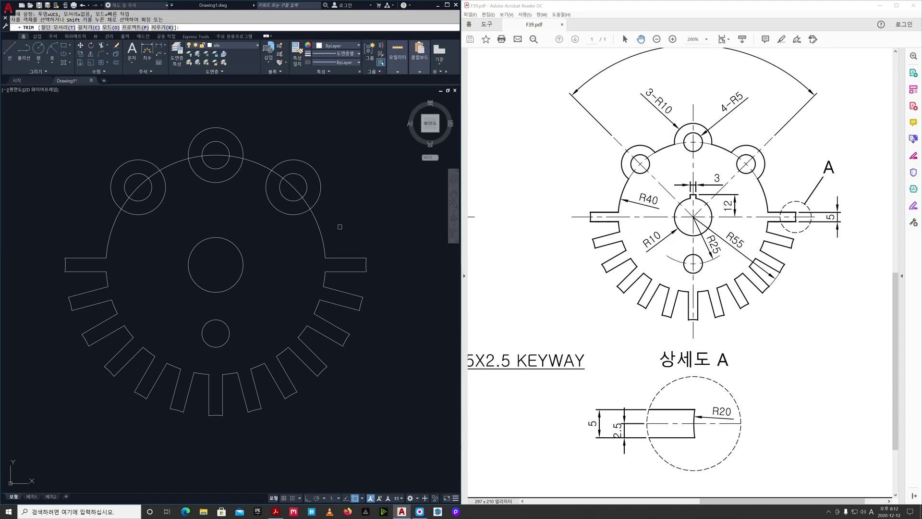
{"action": "type", "text": "t"}
{"action": "key", "text": "space"}
{"action": "left_click", "coordinate": [283, 215]}
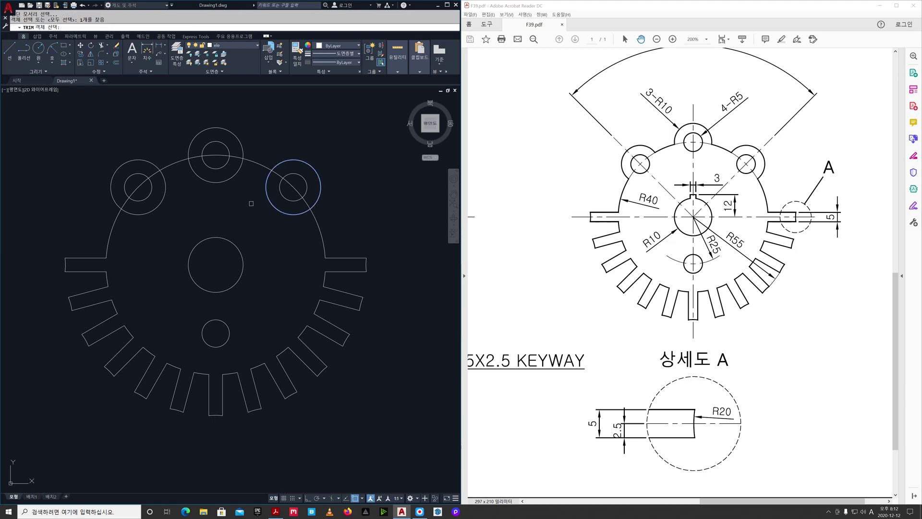
{"action": "left_click", "coordinate": [223, 184]}
{"action": "left_click", "coordinate": [158, 207]}
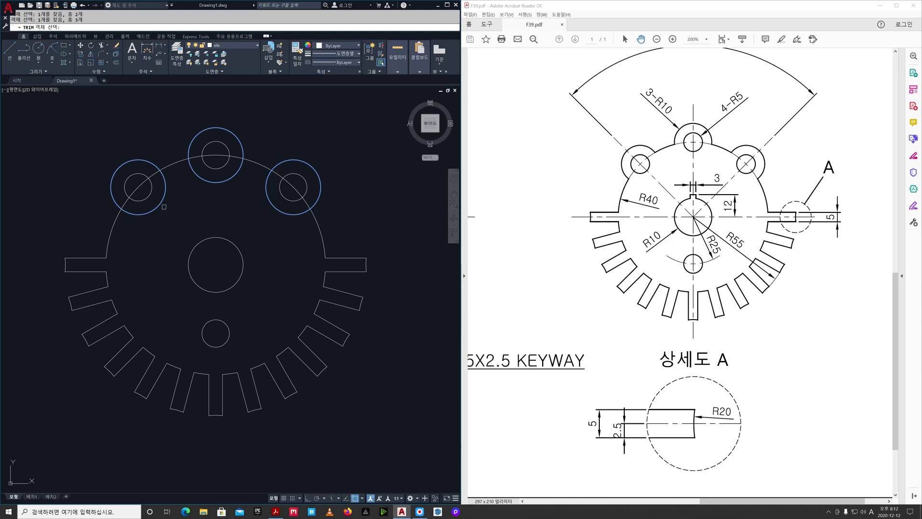
{"action": "left_click", "coordinate": [175, 164]}
{"action": "key", "text": "space"}
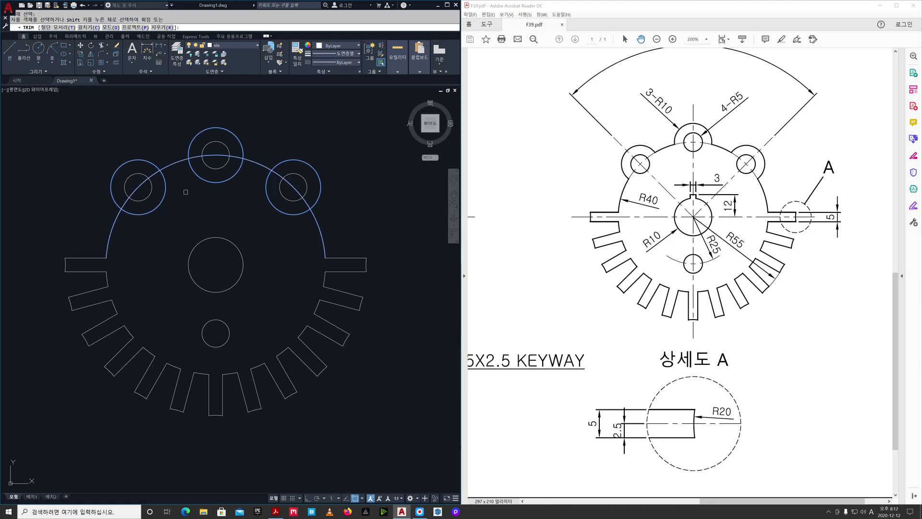
{"action": "left_click", "coordinate": [160, 209]}
{"action": "left_click", "coordinate": [217, 181]}
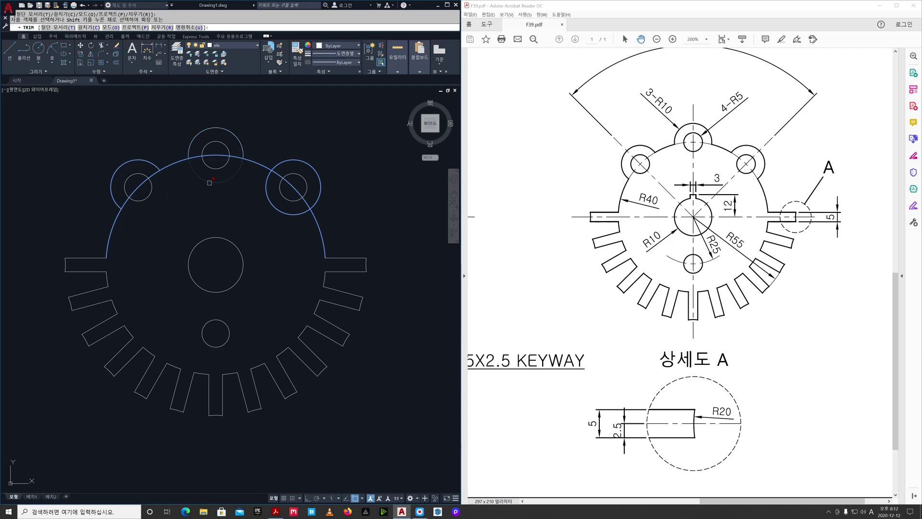
{"action": "left_click", "coordinate": [272, 201]}
{"action": "left_click", "coordinate": [290, 187]}
{"action": "left_click", "coordinate": [223, 162]}
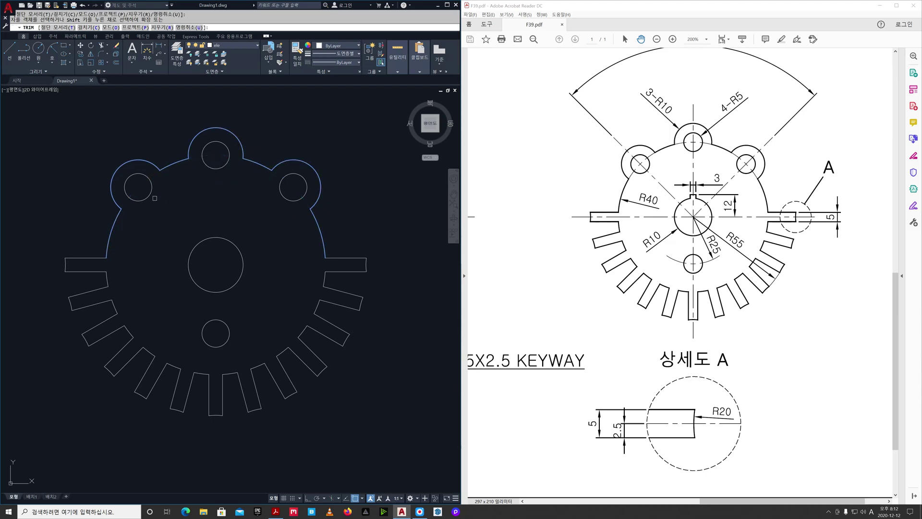
{"action": "key", "text": "Return"}
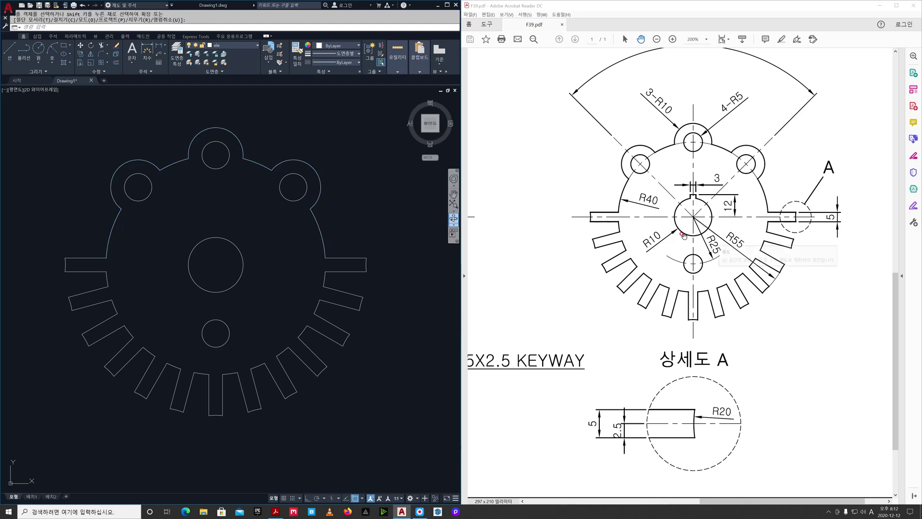
Thaw the cen layer and offset the vertical centerline 1.5 to both sides for the keyway walls.
{"action": "left_click", "coordinate": [251, 48]}
{"action": "left_click", "coordinate": [190, 63]}
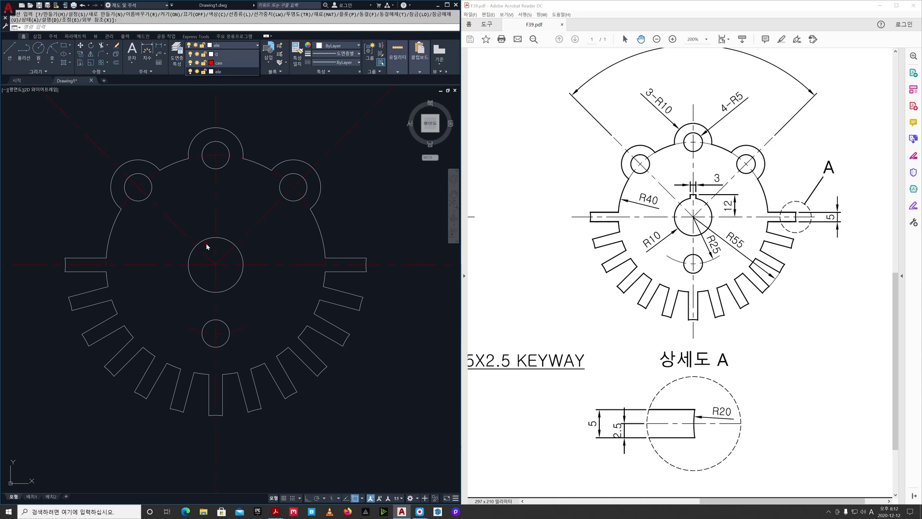
{"action": "scroll", "coordinate": [215, 242], "scroll_direction": "up", "scroll_amount": 4}
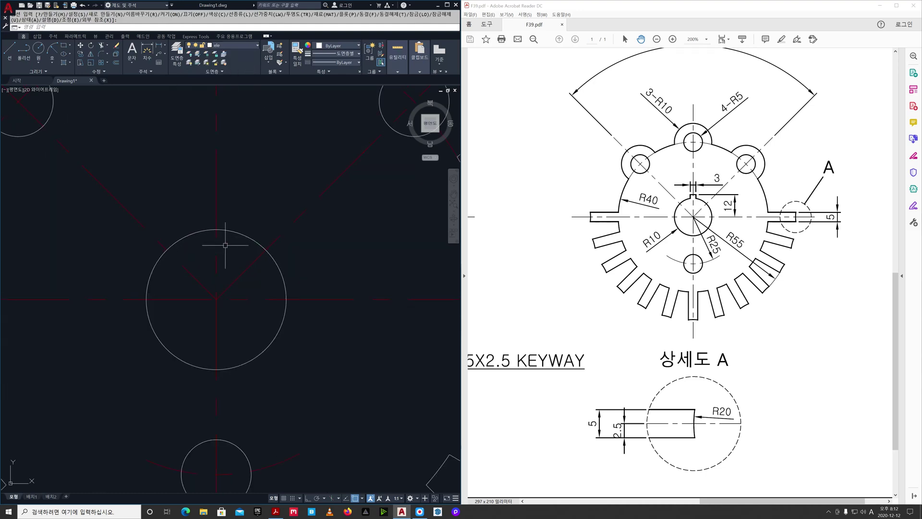
{"action": "type", "text": "o"}
{"action": "key", "text": "Return"}
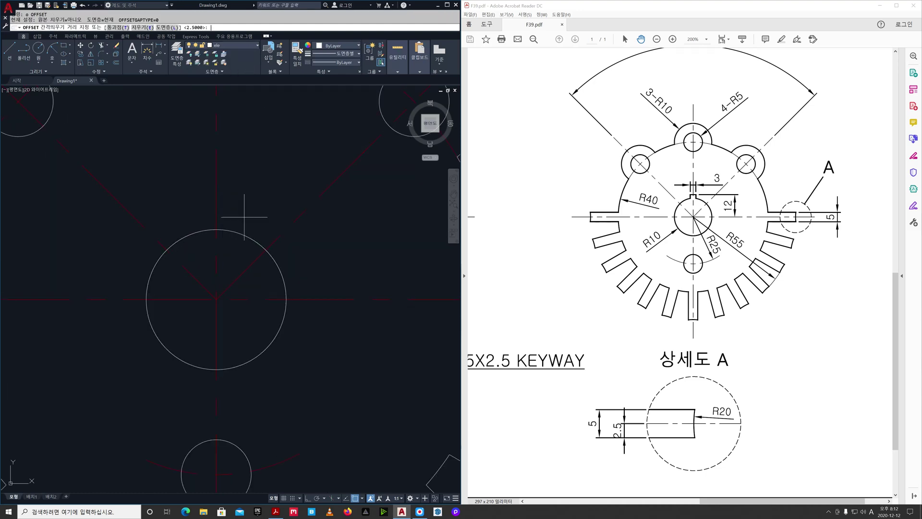
{"action": "type", "text": "1.5"}
{"action": "key", "text": "Return"}
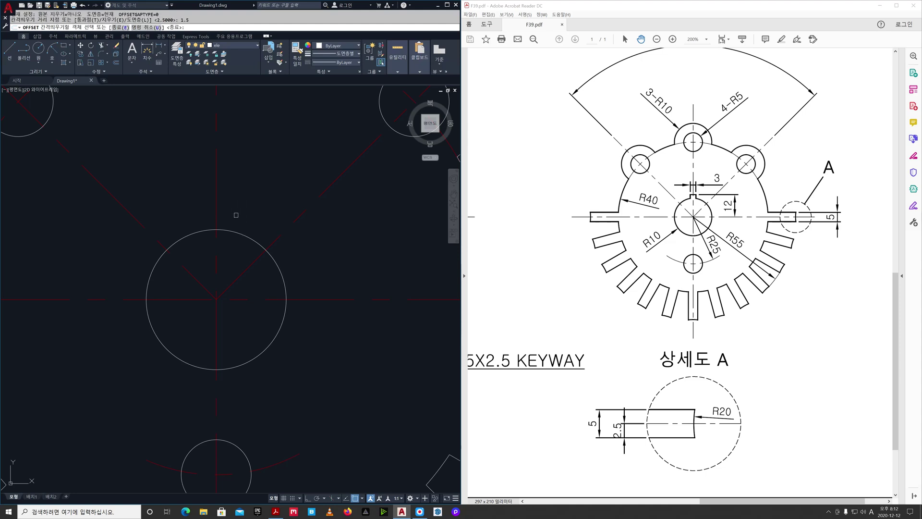
{"action": "left_click", "coordinate": [216, 213]}
{"action": "left_click", "coordinate": [232, 213]}
{"action": "left_click", "coordinate": [216, 209]}
{"action": "left_click", "coordinate": [196, 209]}
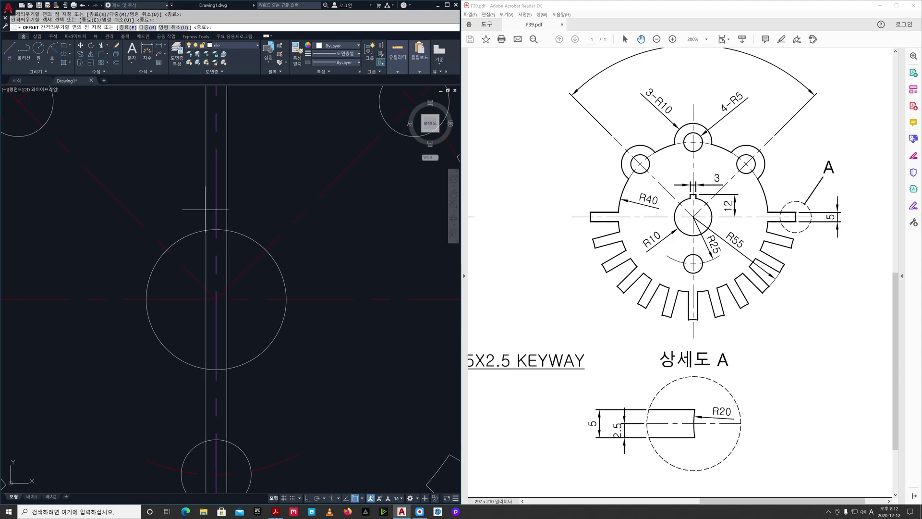
{"action": "key", "text": "Return"}
Offset the horizontal centerline 12 upward for the top of the keyway.
{"action": "type", "text": "12"}
{"action": "key", "text": "Return"}
{"action": "key", "text": "Return"}
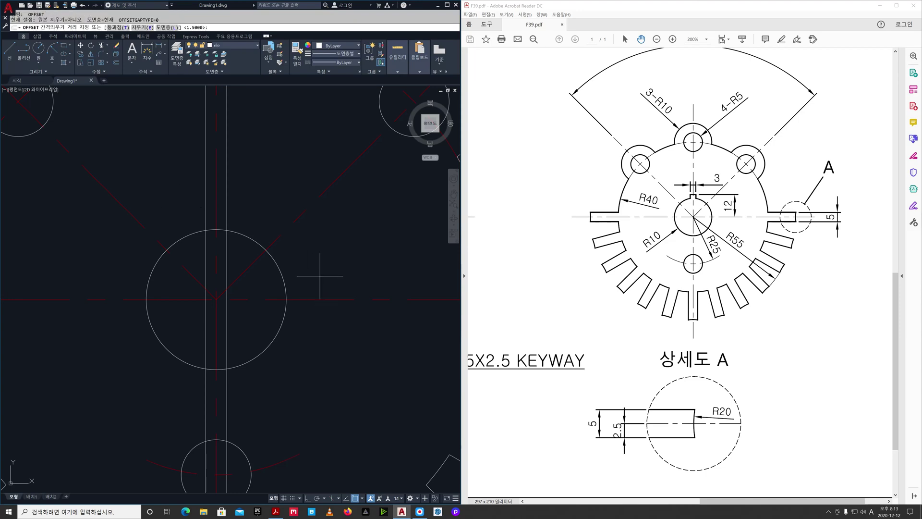
{"action": "type", "text": "12"}
{"action": "key", "text": "Return"}
{"action": "left_click", "coordinate": [319, 299]}
{"action": "left_click", "coordinate": [319, 288]}
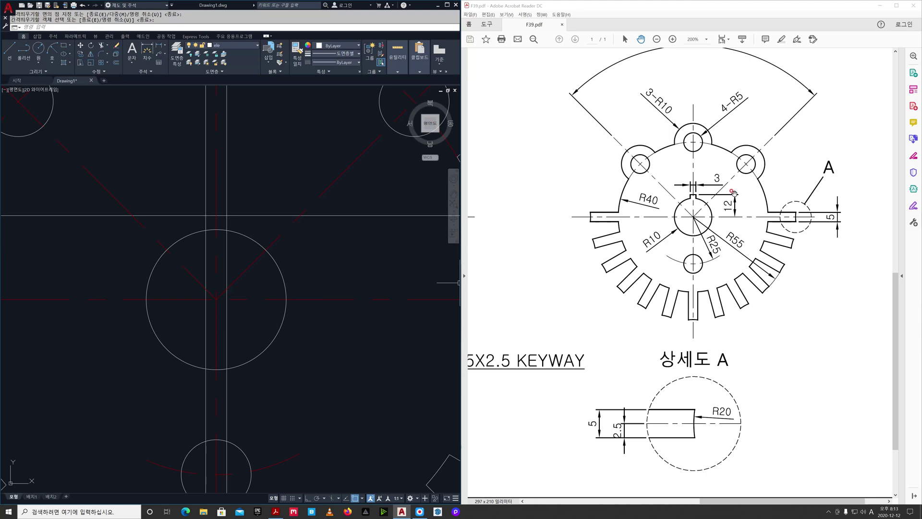
Fillet the keyway's top line and side walls into sharp corners, ending the walls at the R10 bore circle.
{"action": "scroll", "coordinate": [216, 226], "scroll_direction": "up", "scroll_amount": 4}
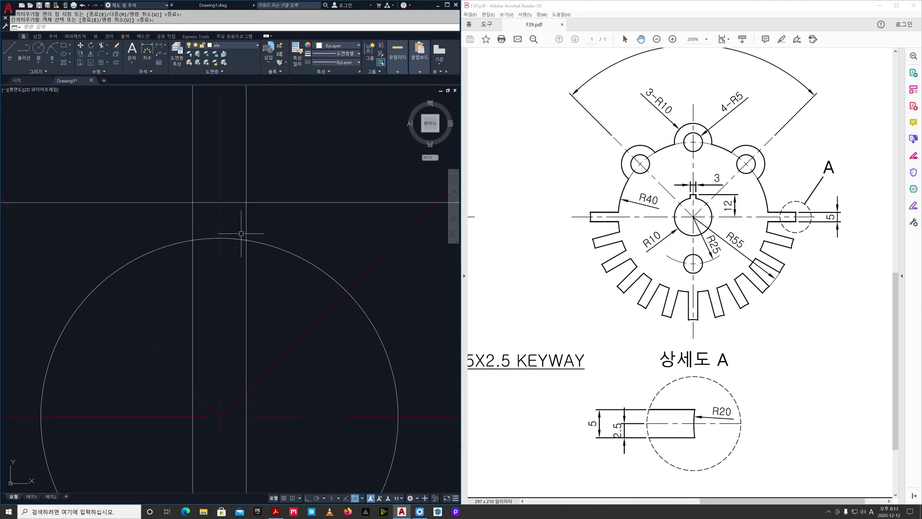
{"action": "type", "text": "f"}
{"action": "key", "text": "Return"}
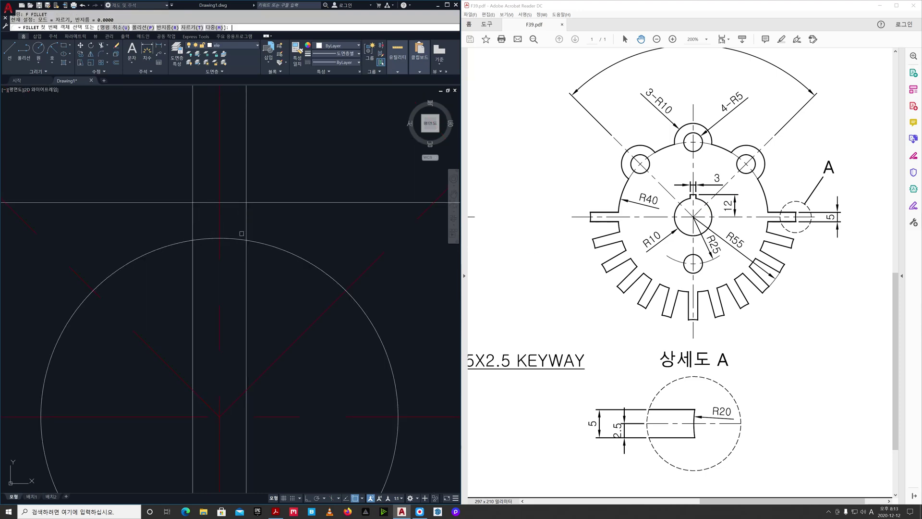
{"action": "left_click", "coordinate": [193, 222]}
{"action": "left_click", "coordinate": [238, 202]}
{"action": "left_click", "coordinate": [238, 202]}
{"action": "left_click", "coordinate": [246, 210]}
{"action": "left_click", "coordinate": [246, 222]}
{"action": "left_click", "coordinate": [220, 237]}
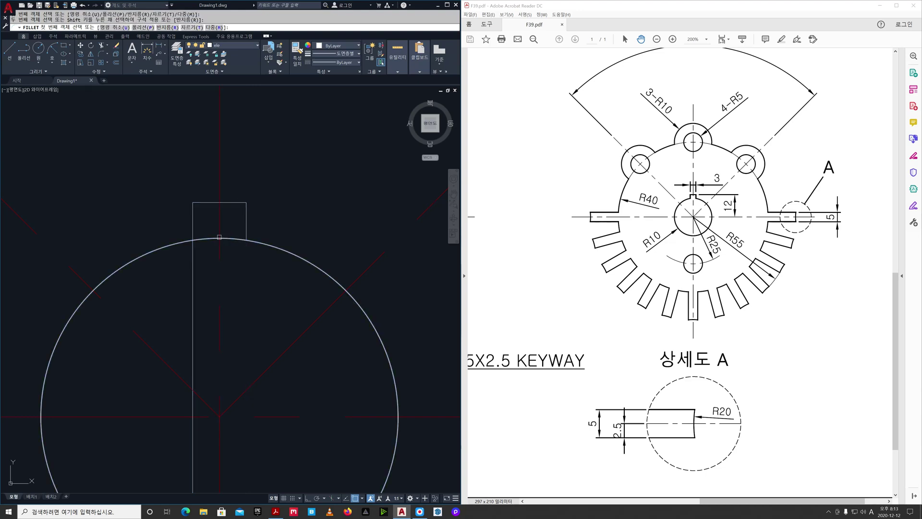
{"action": "key", "text": "Escape"}
Trim the R10 bore circle's arc between the two keyway walls to open the keyway.
{"action": "type", "text": "tr"}
{"action": "key", "text": "Return"}
{"action": "left_click", "coordinate": [233, 238]}
{"action": "key", "text": "Escape"}
{"action": "scroll", "coordinate": [233, 242], "scroll_direction": "down", "scroll_amount": 5}
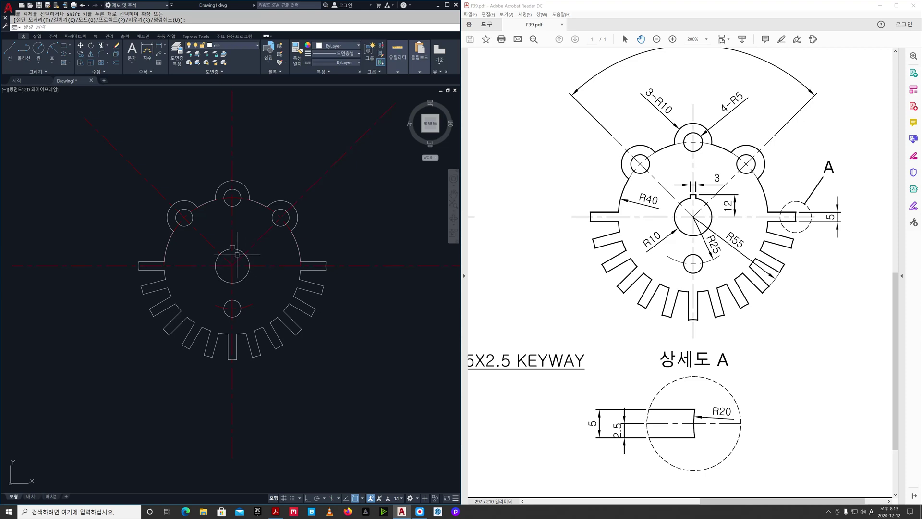
Trim the ends of the spoked wheel's horizontal centerline that extend beyond its outer circle.
{"action": "scroll", "coordinate": [249, 256], "scroll_direction": "up", "scroll_amount": 2}
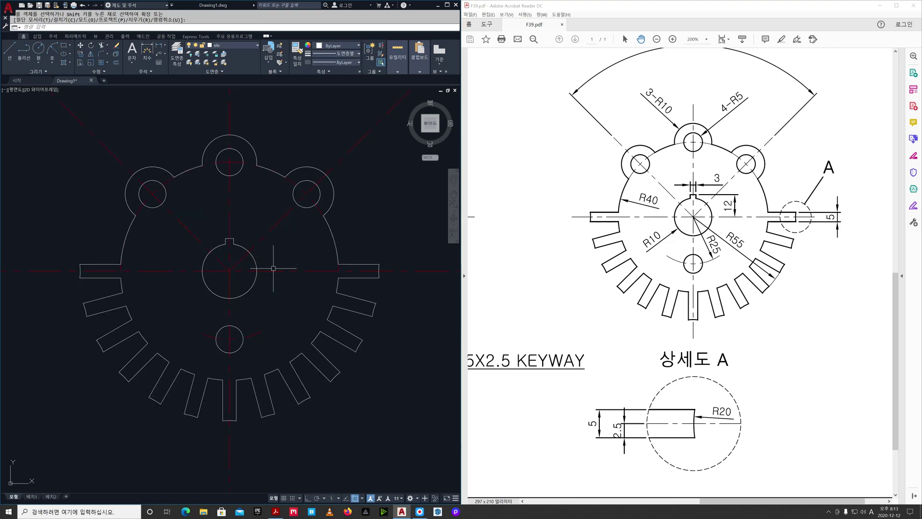
{"action": "scroll", "coordinate": [272, 270], "scroll_direction": "down", "scroll_amount": 5}
{"action": "middle_click_drag", "start_coordinate": [214, 274], "coordinate": [245, 280]}
{"action": "scroll", "coordinate": [245, 280], "scroll_direction": "up", "scroll_amount": 3}
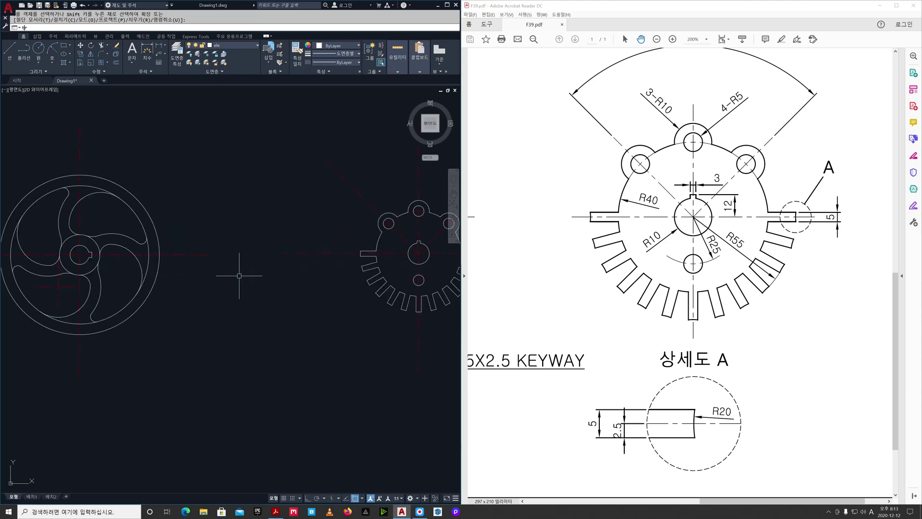
{"action": "key", "text": "Return"}
{"action": "left_click", "coordinate": [189, 279]}
{"action": "left_click", "coordinate": [184, 218]}
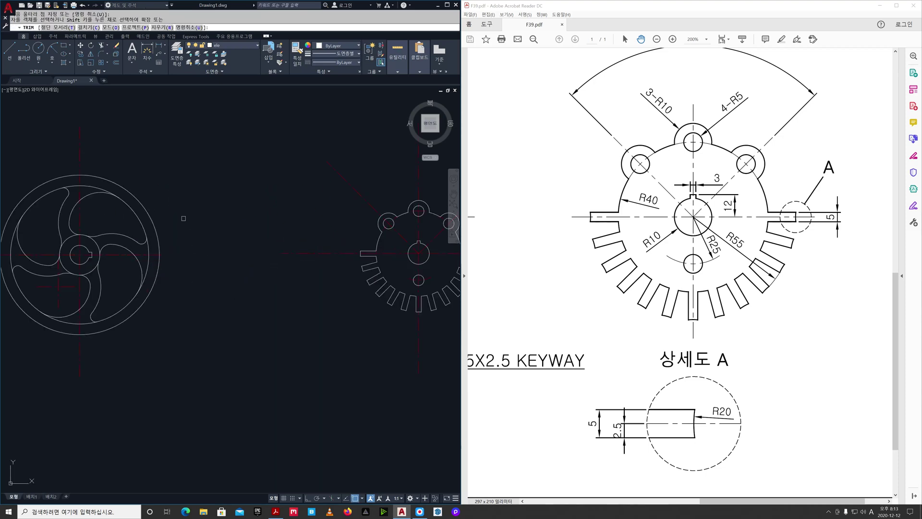
{"action": "middle_click_drag", "start_coordinate": [119, 188], "coordinate": [195, 181]}
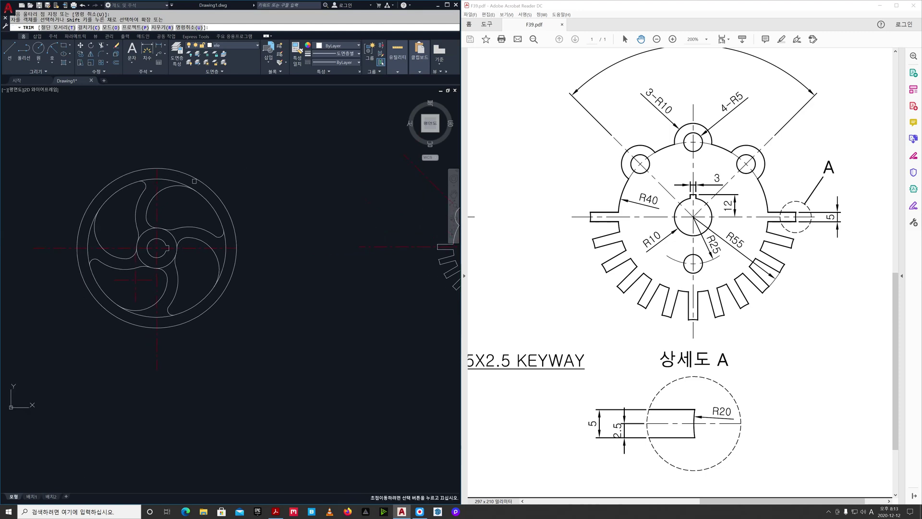
{"action": "left_click", "coordinate": [52, 248]}
Trim the toothed plate's centerlines back to its outline and the R25 center arc back to the lower R5 hole.
{"action": "middle_click_drag", "start_coordinate": [278, 314], "coordinate": [135, 370]}
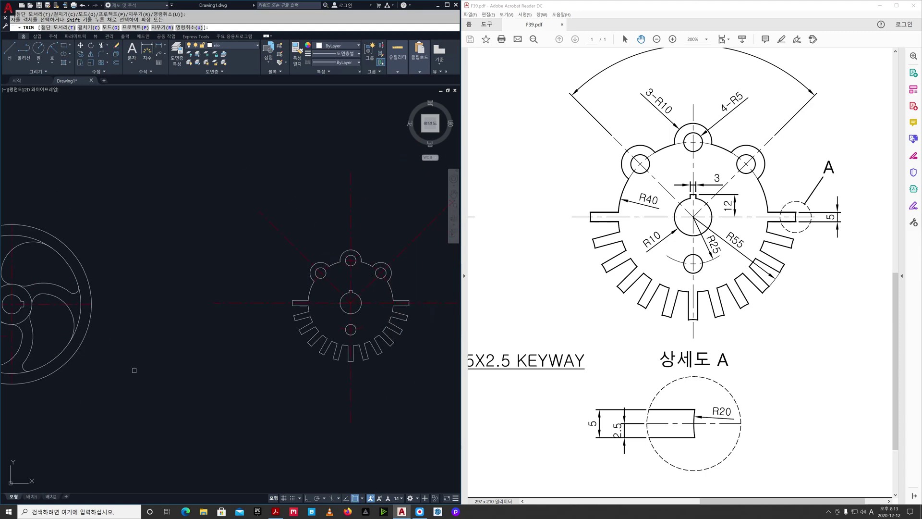
{"action": "left_click_drag", "start_coordinate": [425, 264], "coordinate": [370, 220]}
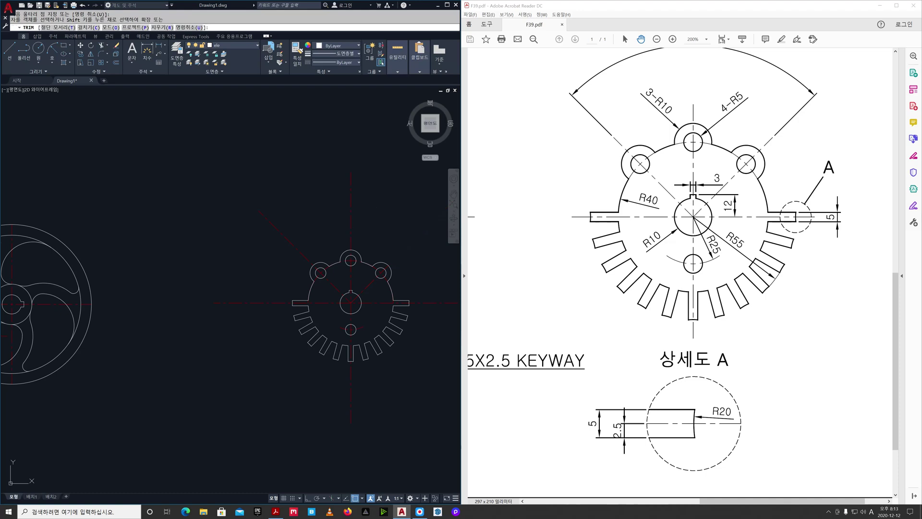
{"action": "left_click_drag", "start_coordinate": [275, 256], "coordinate": [397, 195]}
{"action": "mouse_move", "coordinate": [246, 274]}
{"action": "left_mouse_down"}
{"action": "mouse_move", "coordinate": [266, 371]}
{"action": "mouse_move", "coordinate": [381, 395]}
{"action": "mouse_move", "coordinate": [434, 291]}
{"action": "mouse_move", "coordinate": [432, 307]}
{"action": "left_mouse_up"}
{"action": "scroll", "coordinate": [368, 337], "scroll_direction": "up", "scroll_amount": 2}
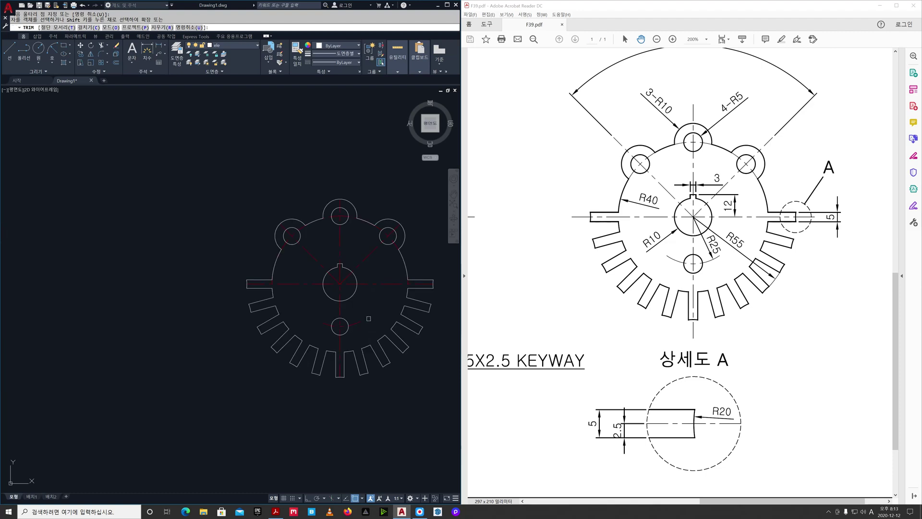
{"action": "left_click_drag", "start_coordinate": [355, 323], "coordinate": [353, 319]}
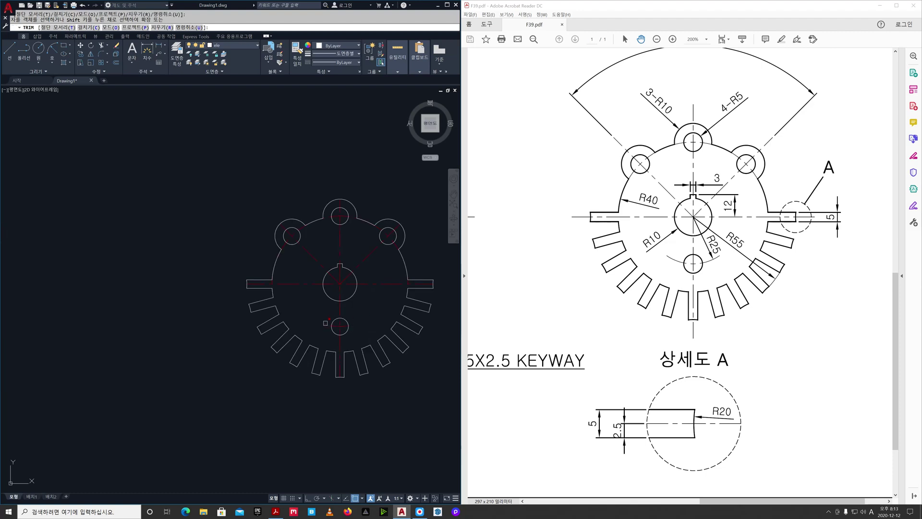
{"action": "key", "text": "Escape"}
Make cen the current layer and lock the ele layer.
{"action": "scroll", "coordinate": [307, 274], "scroll_direction": "up", "scroll_amount": 5}
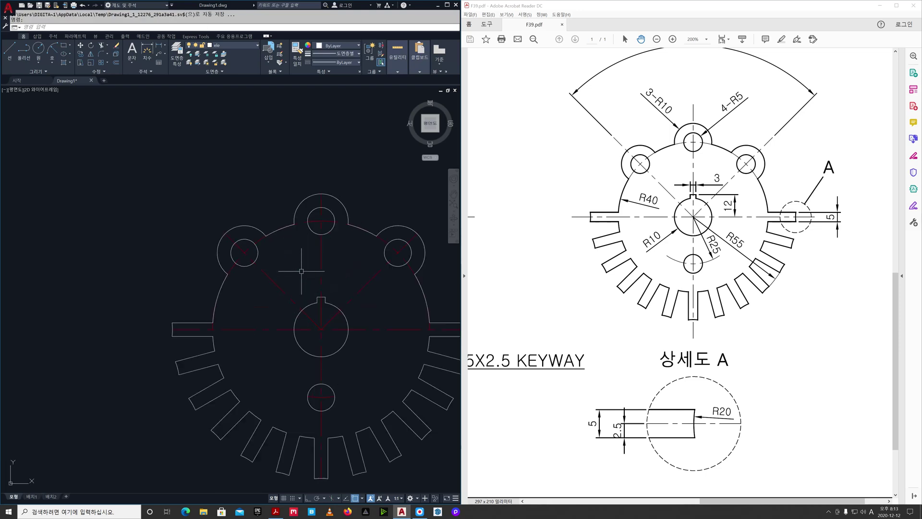
{"action": "middle_click_drag", "start_coordinate": [307, 276], "coordinate": [283, 278]}
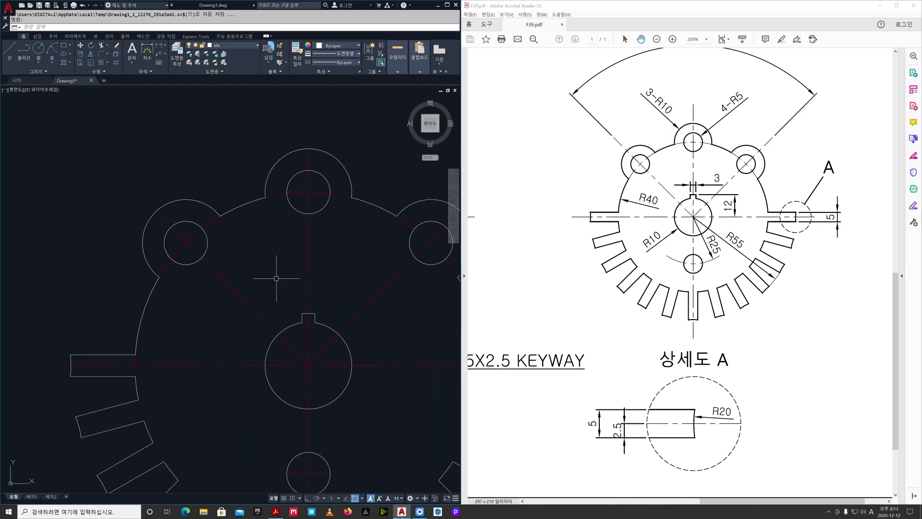
{"action": "scroll", "coordinate": [278, 277], "scroll_direction": "down", "scroll_amount": 3}
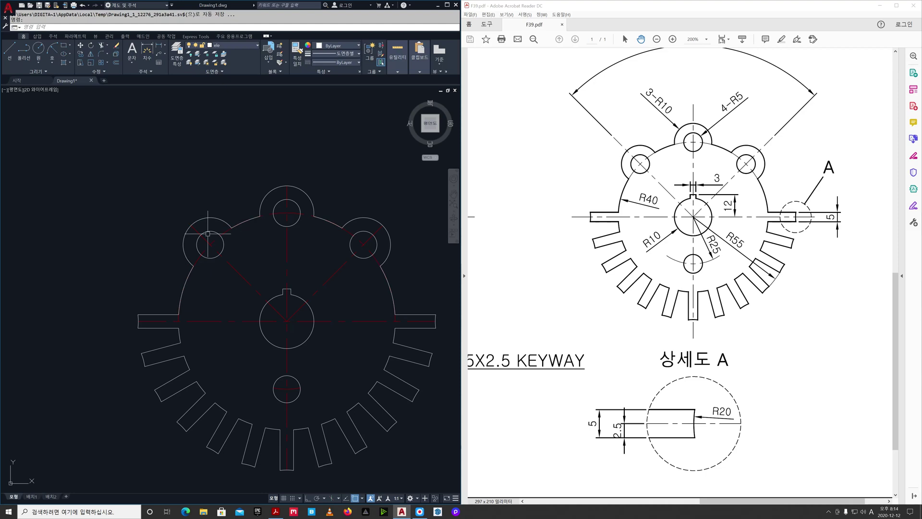
{"action": "mouse_move", "coordinate": [196, 259]}
{"action": "left_mouse_down"}
{"action": "mouse_move", "coordinate": [214, 232]}
{"action": "mouse_move", "coordinate": [262, 214]}
{"action": "mouse_move", "coordinate": [331, 211]}
{"action": "left_mouse_up"}
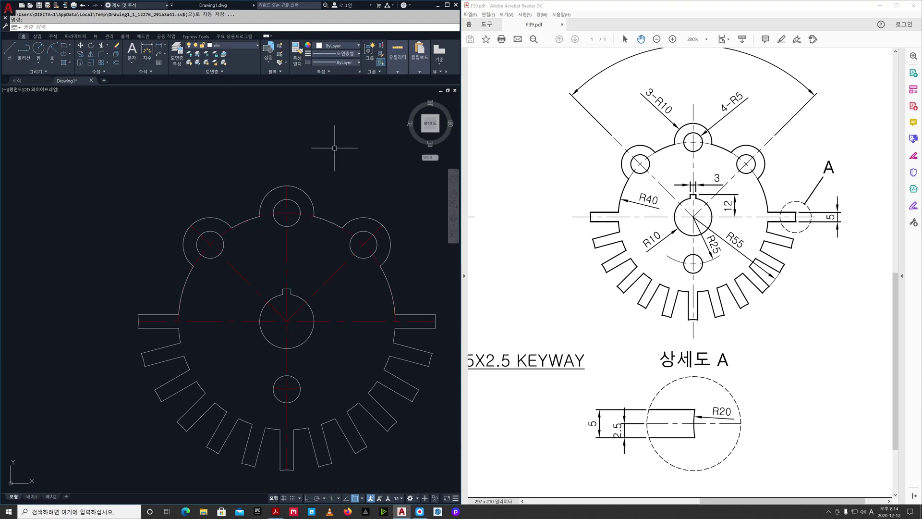
{"action": "left_click", "coordinate": [248, 47]}
{"action": "left_click", "coordinate": [230, 63]}
{"action": "left_click", "coordinate": [241, 48]}
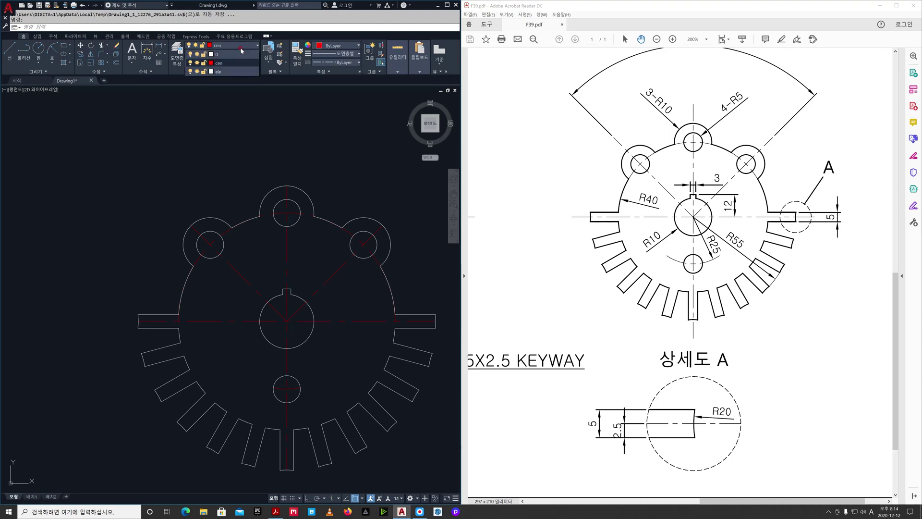
{"action": "left_click", "coordinate": [204, 72]}
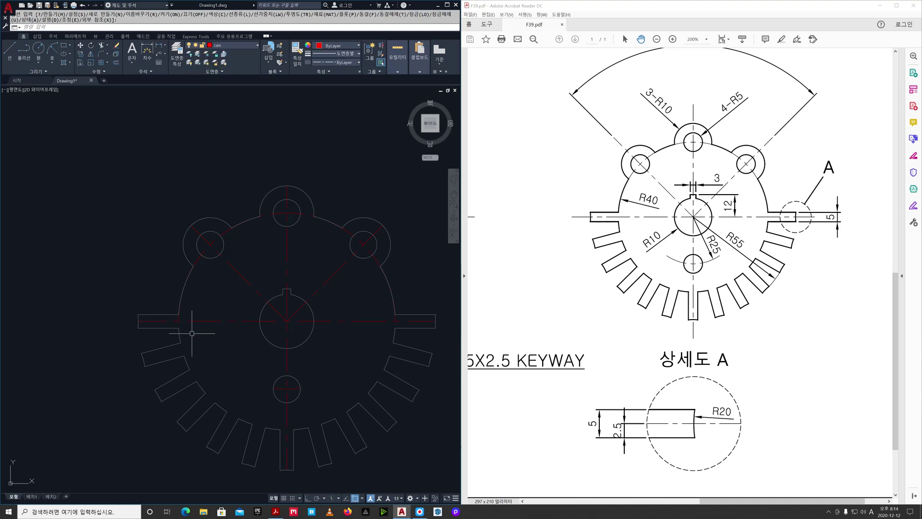
Trim the R40 center arc where it overlaps the plate outline, keeping only the portions within the three lobes.
{"action": "type", "text": "TR"}
{"action": "key", "text": "Return"}
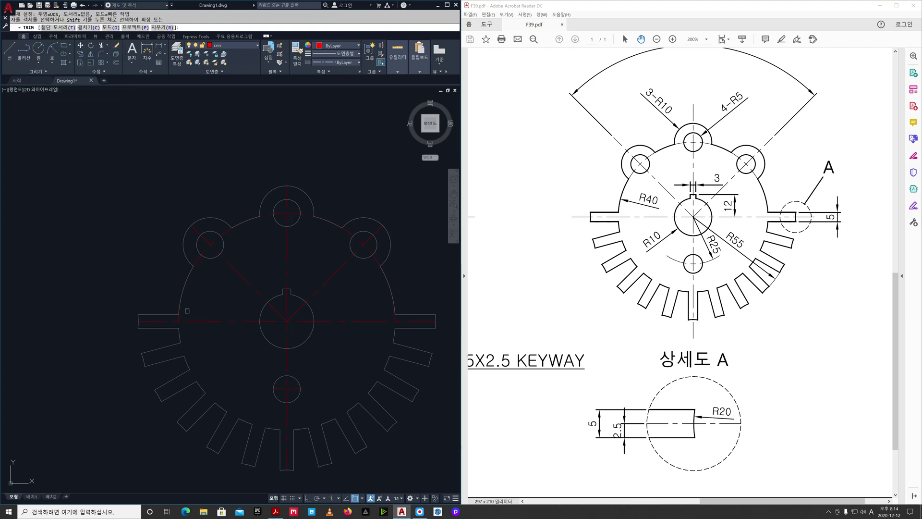
{"action": "left_click", "coordinate": [183, 301]}
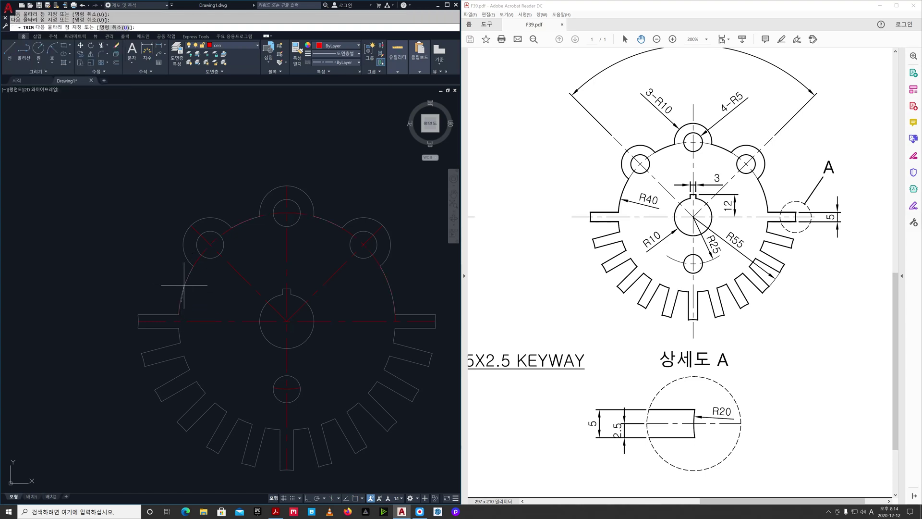
{"action": "left_click", "coordinate": [240, 217]}
{"action": "left_click", "coordinate": [244, 213]}
{"action": "key", "text": "Return"}
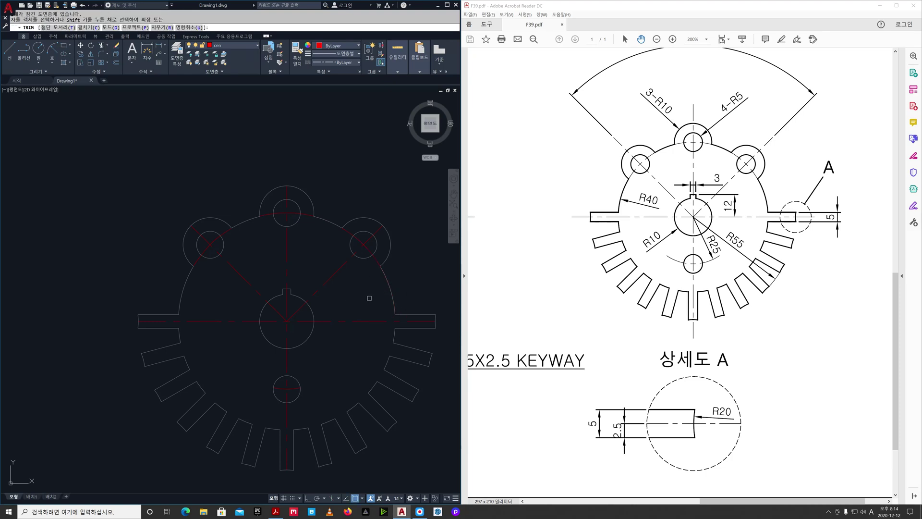
{"action": "key", "text": "Return"}
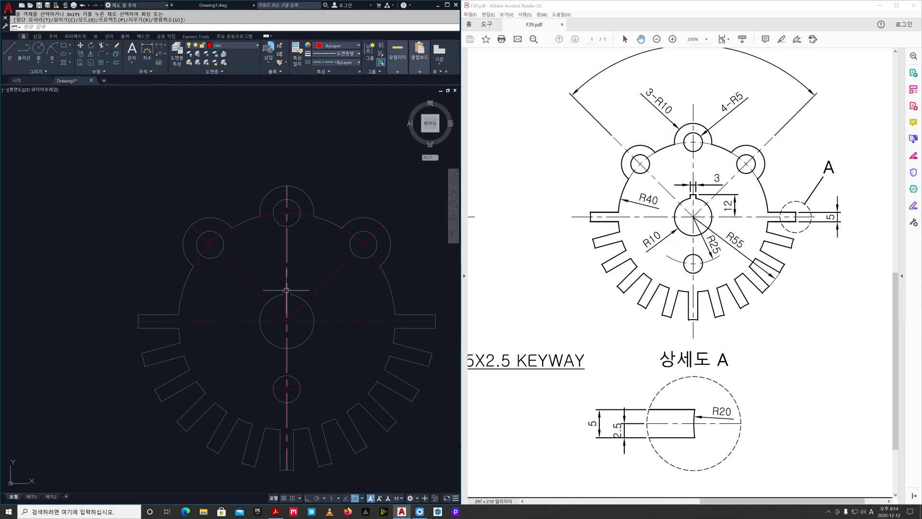
Draw a radius 10 circle centered on the small centerline cross at the spoked wheel's lower left.
{"action": "scroll", "coordinate": [252, 272], "scroll_direction": "down", "scroll_amount": 1}
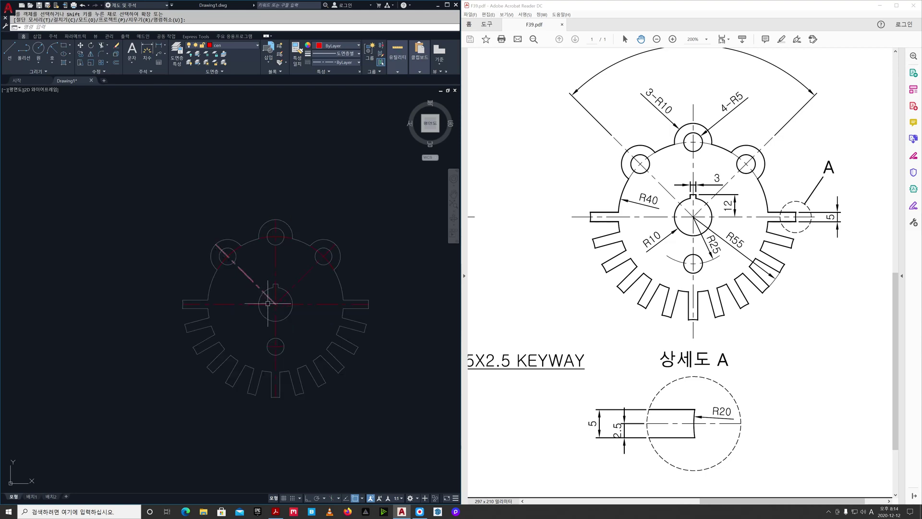
{"action": "scroll", "coordinate": [264, 306], "scroll_direction": "down", "scroll_amount": 2}
{"action": "mouse_move", "coordinate": [67, 336]}
{"action": "middle_mouse_down"}
{"action": "mouse_move", "coordinate": [138, 321]}
{"action": "mouse_move", "coordinate": [304, 322]}
{"action": "middle_mouse_up"}
{"action": "middle_click_drag", "start_coordinate": [167, 312], "coordinate": [241, 283]}
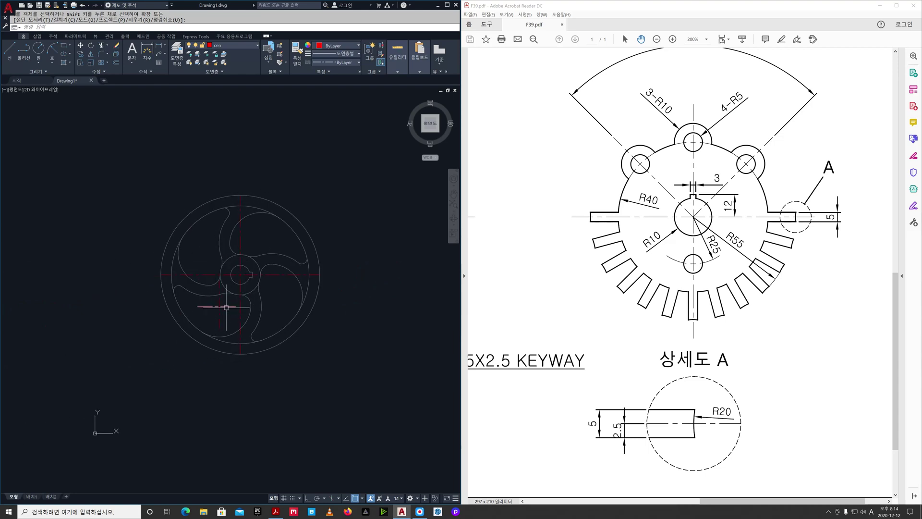
{"action": "scroll", "coordinate": [227, 305], "scroll_direction": "up", "scroll_amount": 5}
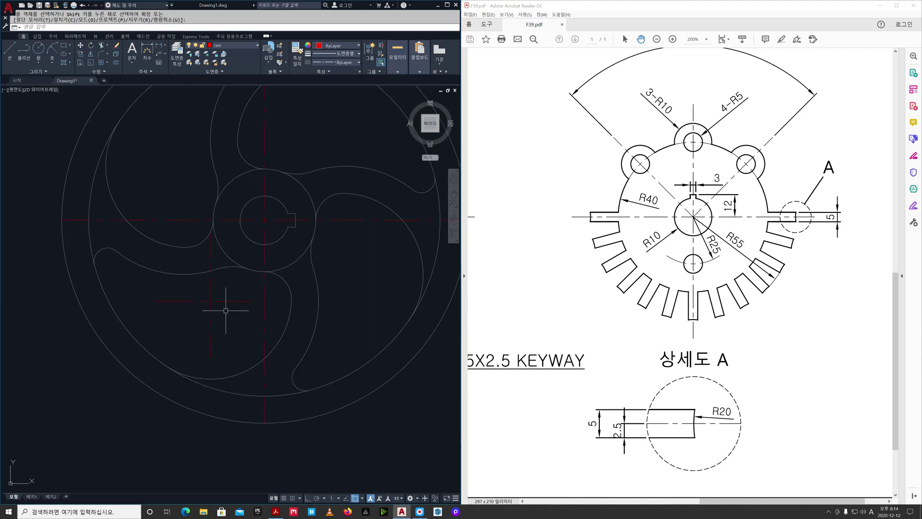
{"action": "key", "text": "Escape"}
{"action": "type", "text": "c"}
{"action": "key", "text": "Return"}
{"action": "left_click", "coordinate": [209, 301]}
{"action": "type", "text": "1"}
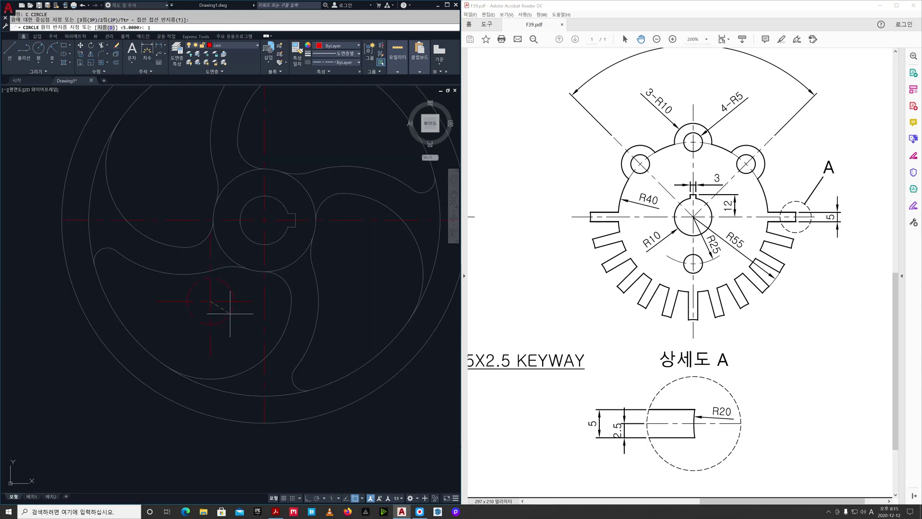
{"action": "type", "text": "0"}
{"action": "key", "text": "Return"}
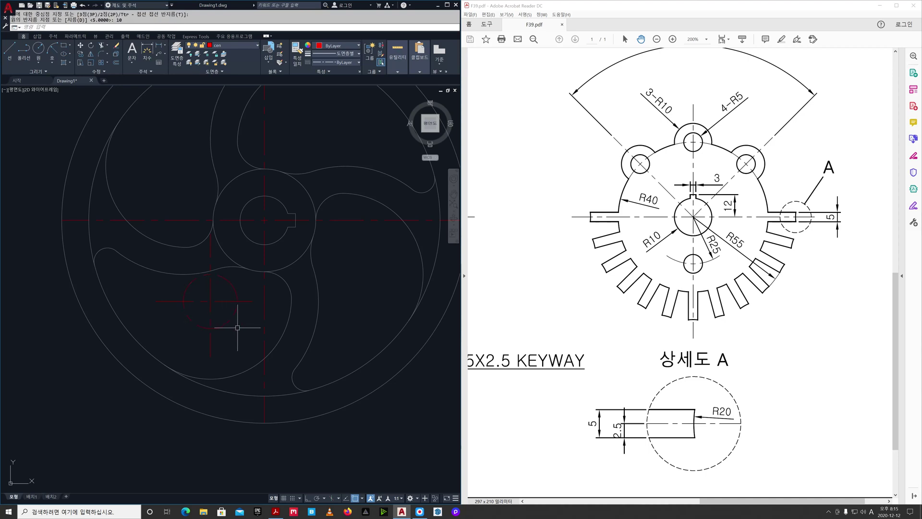
Trim the four ends of the wheel's small centerline cross, using the radius 10 circle as the cutting edge.
{"action": "left_click_drag", "start_coordinate": [518, 279], "coordinate": [758, 277]}
{"action": "left_click_drag", "start_coordinate": [542, 290], "coordinate": [612, 291]}
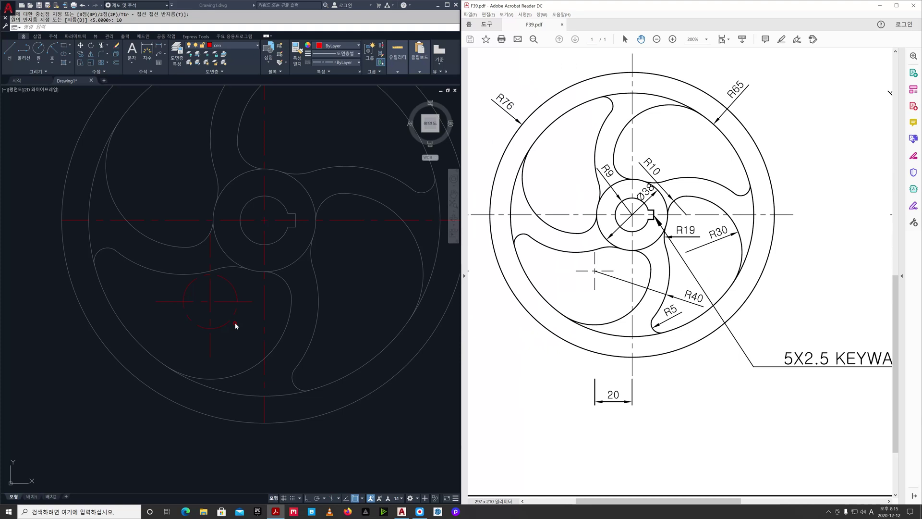
{"action": "key", "text": "Down"}
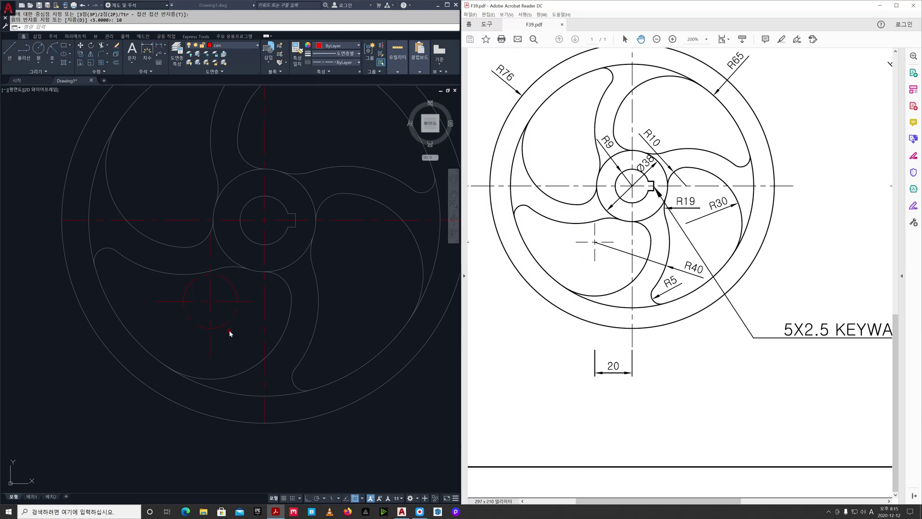
{"action": "left_click", "coordinate": [229, 330]}
{"action": "type", "text": "tr"}
{"action": "key", "text": "space"}
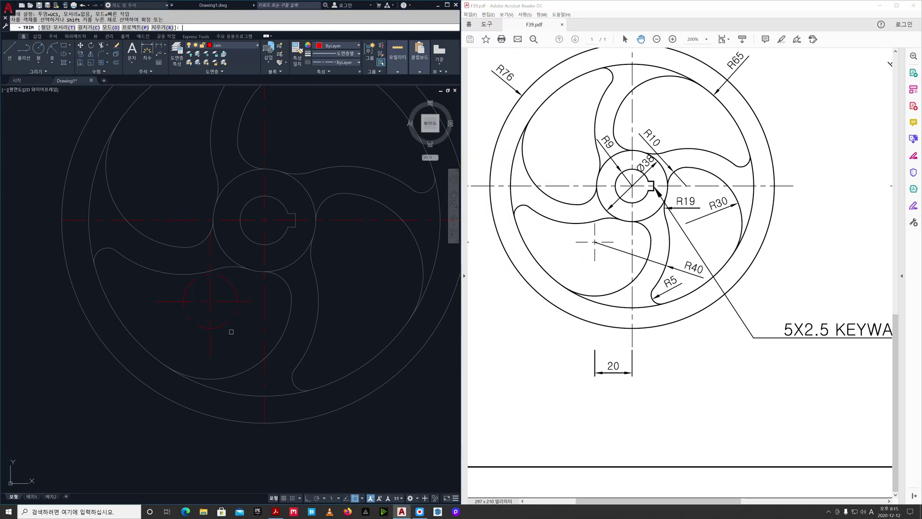
{"action": "key", "text": "t"}
{"action": "key", "text": "space"}
{"action": "left_click", "coordinate": [226, 323]}
{"action": "key", "text": "space"}
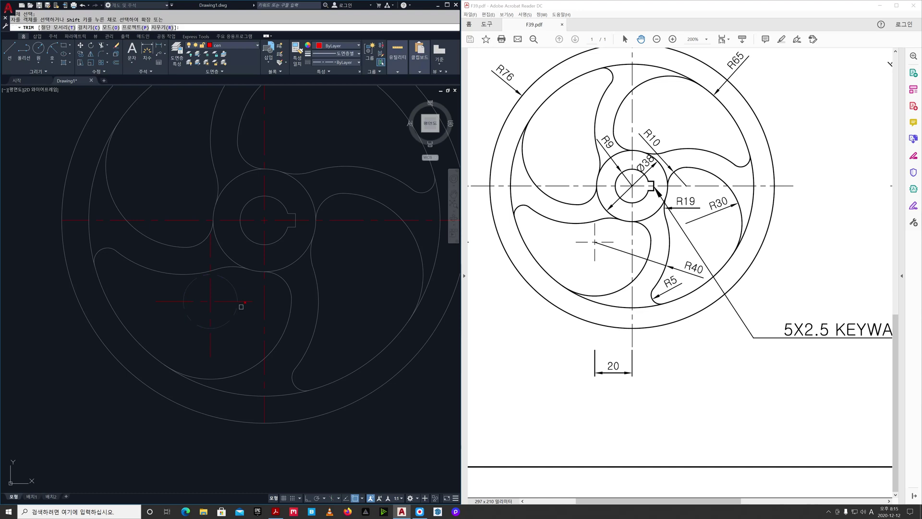
{"action": "left_click", "coordinate": [235, 272]}
{"action": "left_click", "coordinate": [173, 288]}
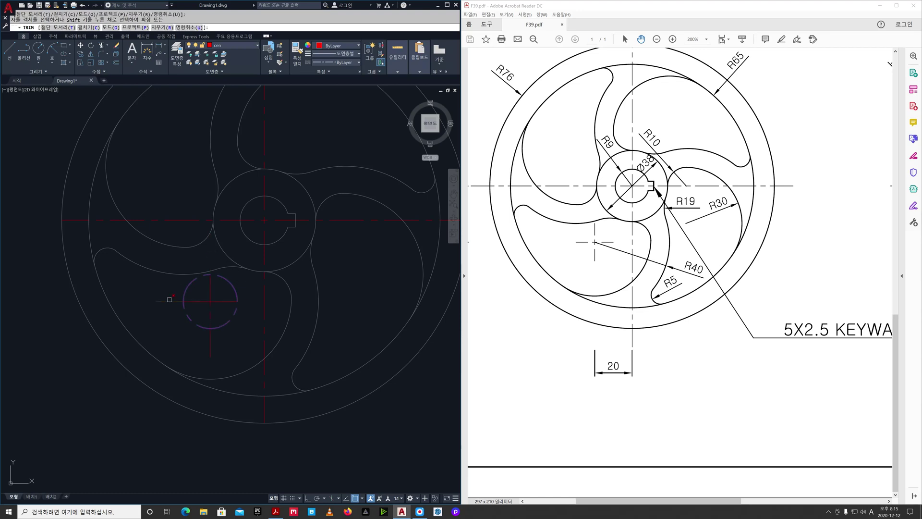
{"action": "key", "text": "space"}
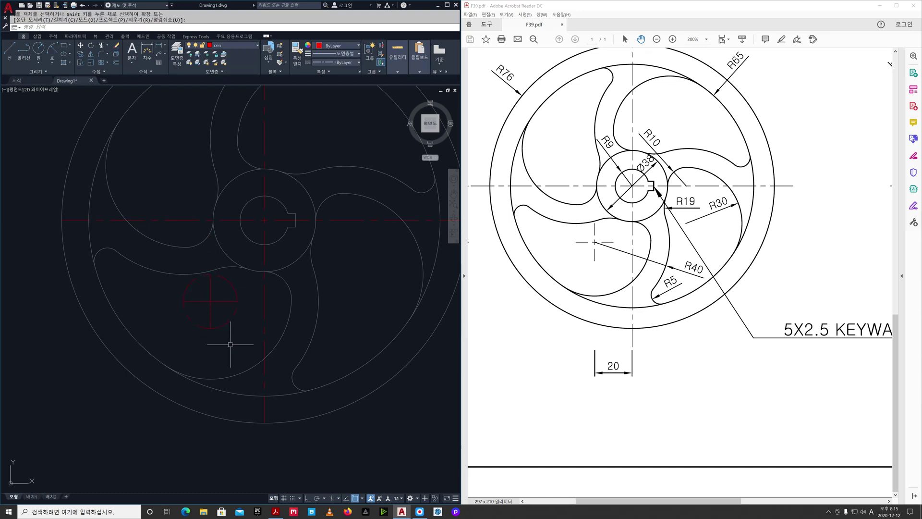
Erase the radius 10 helper circle around the wheel's small centerline cross.
{"action": "type", "text": "e"}
{"action": "key", "text": "space"}
{"action": "left_click", "coordinate": [226, 324]}
{"action": "key", "text": "space"}
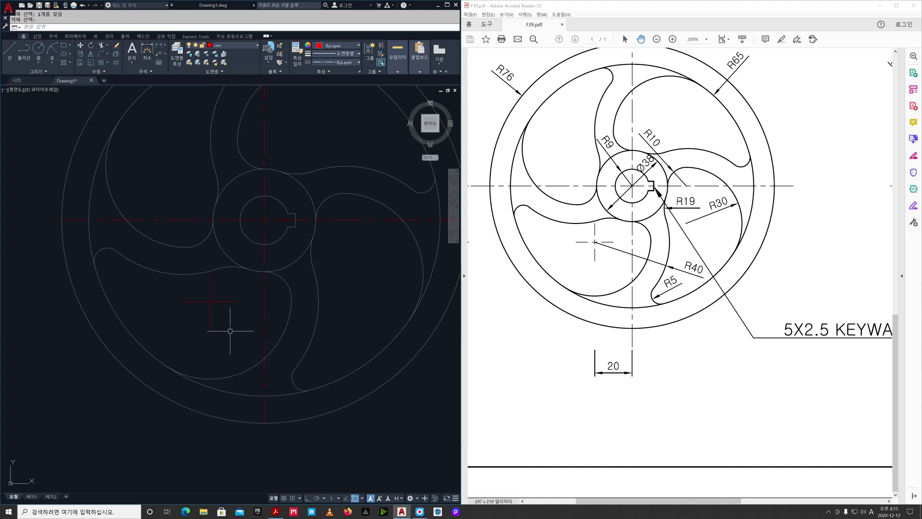
{"action": "scroll", "coordinate": [213, 332], "scroll_direction": "down", "scroll_amount": 3}
{"action": "middle_click_drag", "start_coordinate": [212, 329], "coordinate": [207, 340]}
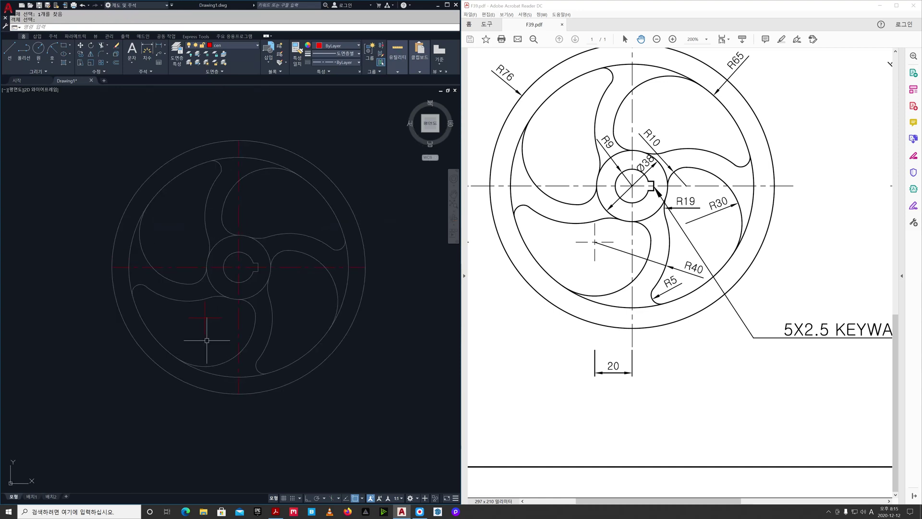
Start the Lengthen command with a delta increment of 10.
{"action": "type", "text": "len"}
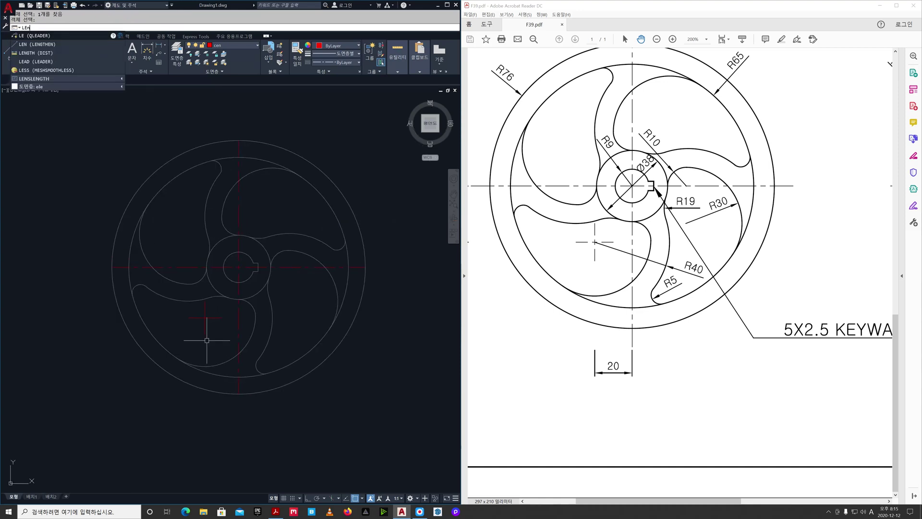
{"action": "key", "text": "space"}
{"action": "type", "text": "de"}
{"action": "key", "text": "space"}
{"action": "type", "text": "10"}
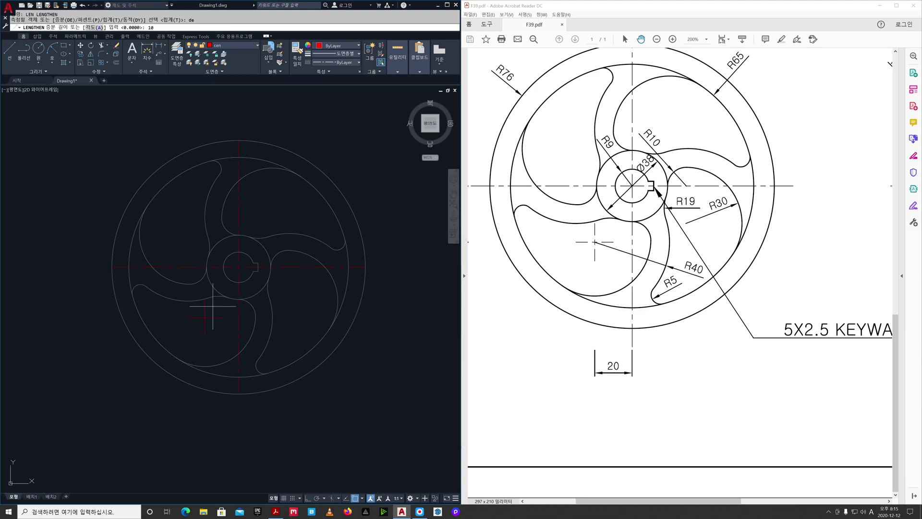
{"action": "key", "text": "space"}
Try to extend the ends of the wheel's small centerline cross by 10.
{"action": "left_click", "coordinate": [190, 317]}
{"action": "left_click", "coordinate": [205, 306]}
{"action": "left_click", "coordinate": [205, 325]}
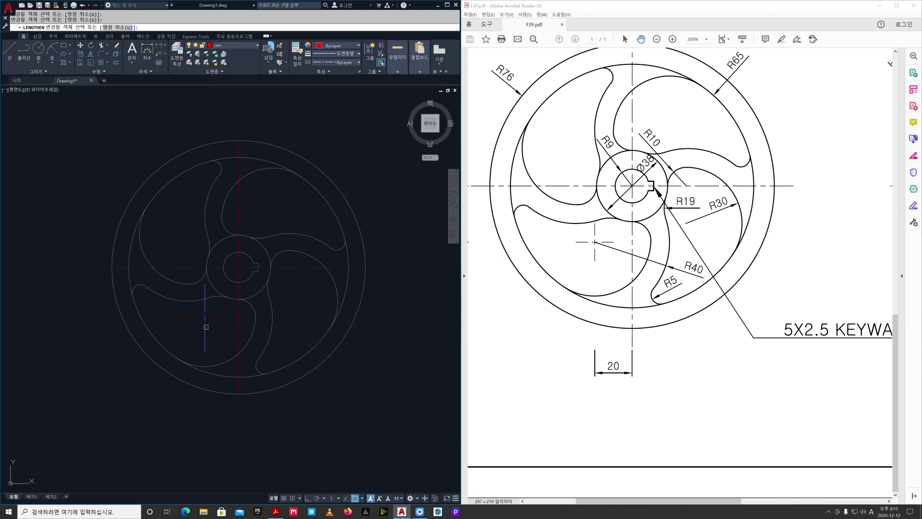
{"action": "left_click", "coordinate": [216, 317]}
{"action": "key", "text": "ctrl+z"}
Extend all four ends of the spoked wheel's main horizontal and vertical centerlines by 10.
{"action": "left_click", "coordinate": [120, 268]}
{"action": "left_click", "coordinate": [238, 150]}
{"action": "left_click", "coordinate": [358, 267]}
{"action": "left_click", "coordinate": [239, 388]}
Extend the toothed plate's horizontal and vertical centerlines and the outer ends of its two diagonal centerlines by 10.
{"action": "scroll", "coordinate": [351, 335], "scroll_direction": "down", "scroll_amount": 3}
{"action": "mouse_move", "coordinate": [397, 334]}
{"action": "middle_mouse_down"}
{"action": "mouse_move", "coordinate": [194, 328]}
{"action": "mouse_move", "coordinate": [185, 320]}
{"action": "mouse_move", "coordinate": [242, 308]}
{"action": "middle_mouse_up"}
{"action": "scroll", "coordinate": [242, 308], "scroll_direction": "up", "scroll_amount": 4}
{"action": "left_click", "coordinate": [197, 249]}
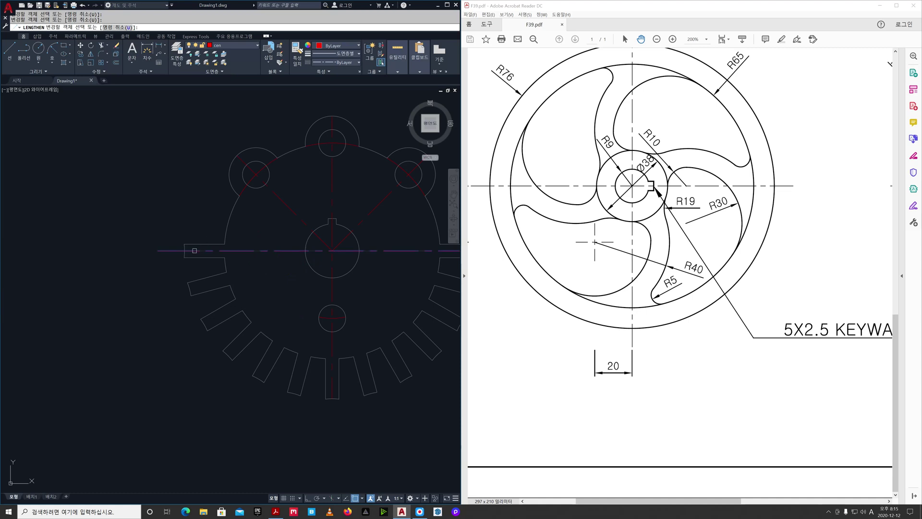
{"action": "left_click", "coordinate": [240, 161]}
{"action": "left_click", "coordinate": [332, 121]}
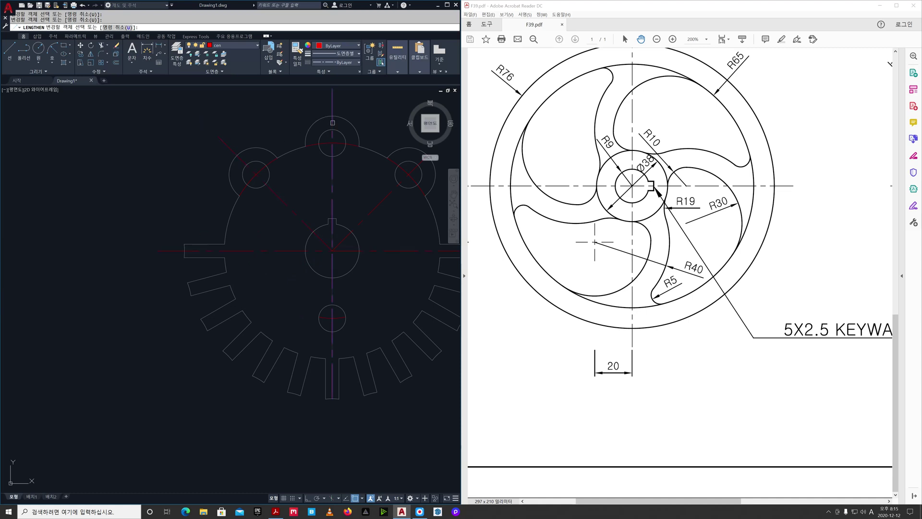
{"action": "middle_click_drag", "start_coordinate": [418, 156], "coordinate": [339, 185]}
{"action": "left_click", "coordinate": [344, 187]}
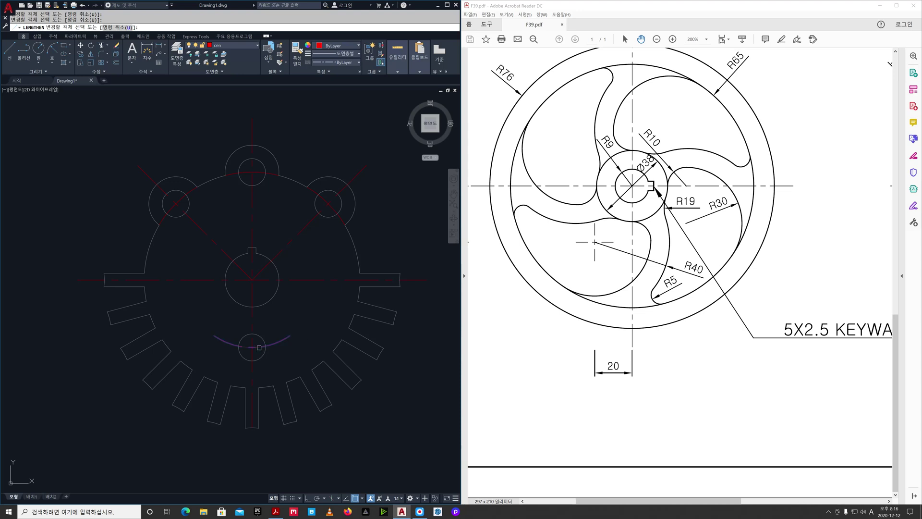
{"action": "left_click", "coordinate": [251, 416]}
{"action": "key", "text": "Escape"}
Compare the wheel's centerlines with the reference drawing and set the global linetype scale to 0.3.
{"action": "scroll", "coordinate": [291, 331], "scroll_direction": "down", "scroll_amount": 4}
{"action": "mouse_move", "coordinate": [298, 331]}
{"action": "middle_mouse_down"}
{"action": "mouse_move", "coordinate": [317, 307]}
{"action": "mouse_move", "coordinate": [278, 305]}
{"action": "mouse_move", "coordinate": [276, 283]}
{"action": "middle_mouse_up"}
{"action": "scroll", "coordinate": [315, 321], "scroll_direction": "down", "scroll_amount": 2}
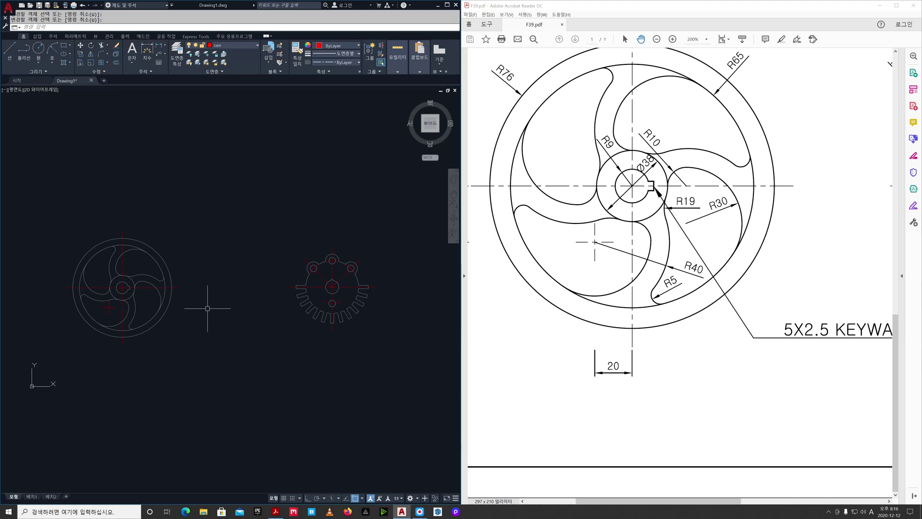
{"action": "scroll", "coordinate": [110, 309], "scroll_direction": "up", "scroll_amount": 6}
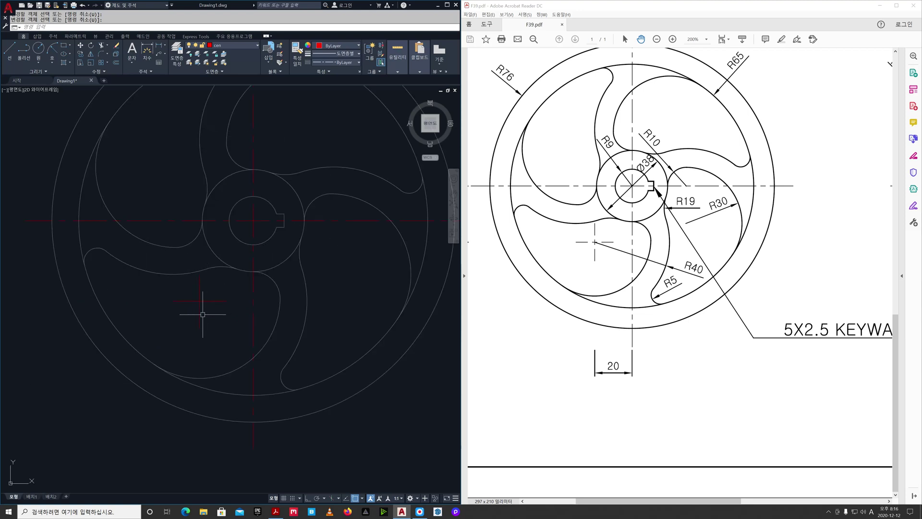
{"action": "scroll", "coordinate": [206, 303], "scroll_direction": "down", "scroll_amount": 4}
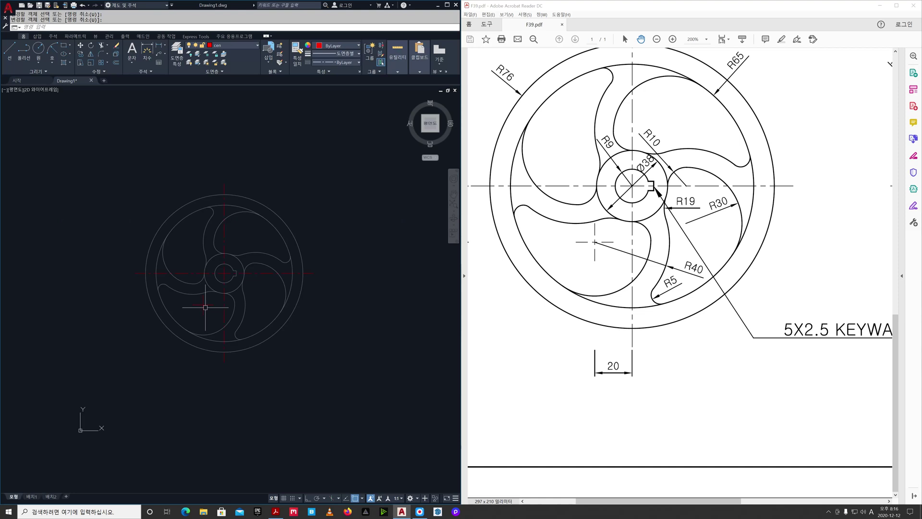
{"action": "mouse_move", "coordinate": [558, 258]}
{"action": "left_mouse_down"}
{"action": "mouse_move", "coordinate": [588, 278]}
{"action": "mouse_move", "coordinate": [579, 311]}
{"action": "left_mouse_up"}
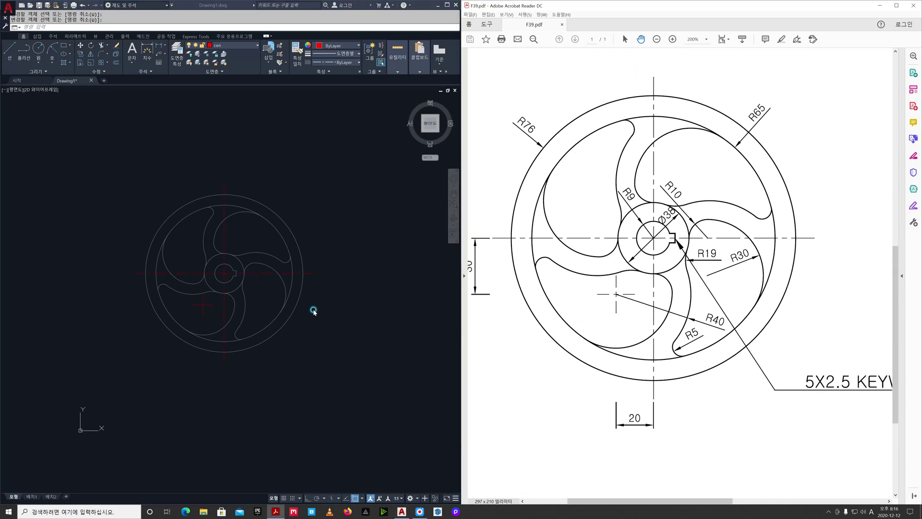
{"action": "scroll", "coordinate": [245, 296], "scroll_direction": "up", "scroll_amount": 3}
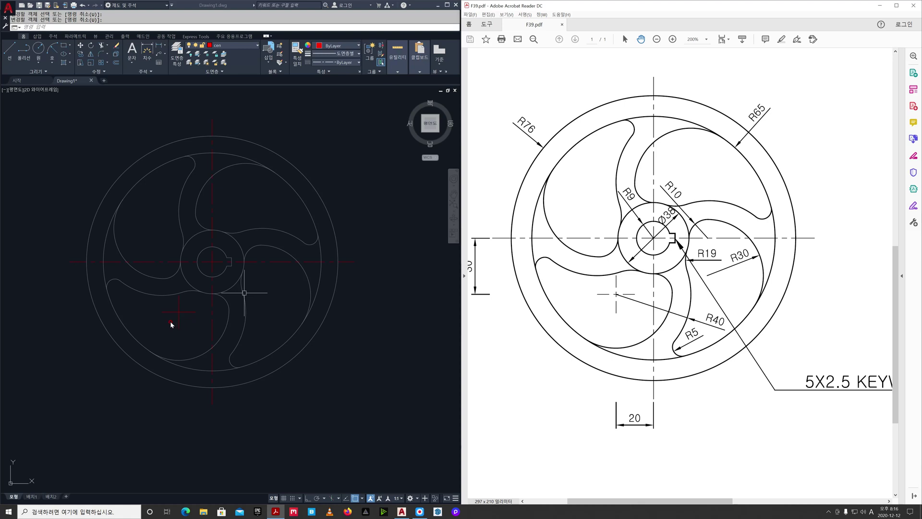
{"action": "left_click", "coordinate": [194, 324]}
{"action": "type", "text": "lts"}
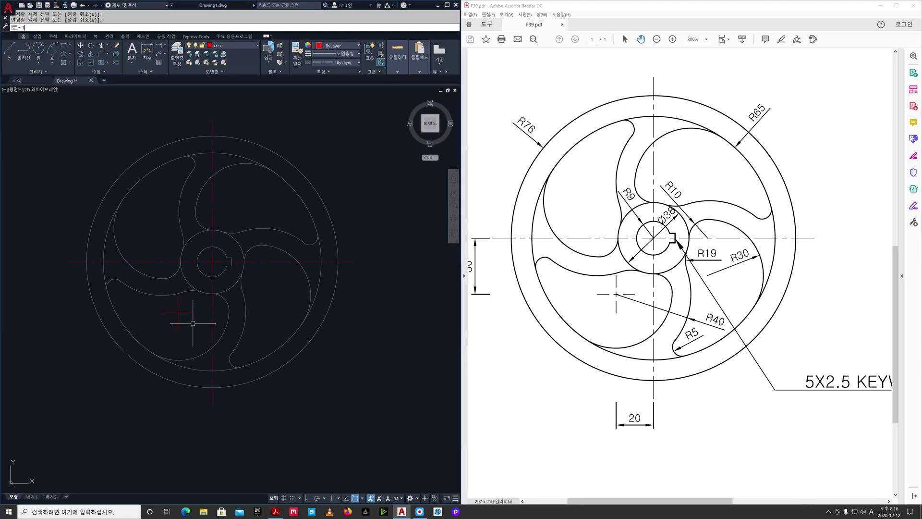
{"action": "key", "text": "Return"}
{"action": "type", "text": ".3"}
{"action": "key", "text": "Return"}
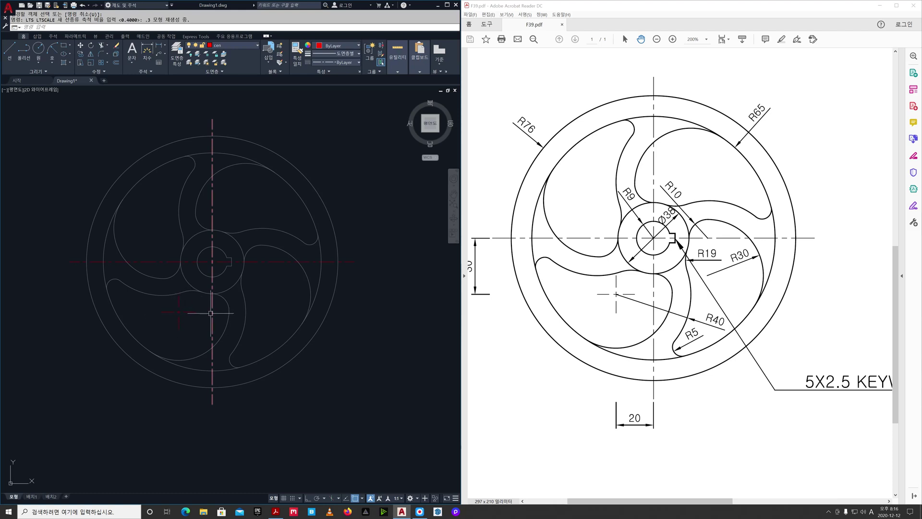
Unlock the ele layer that holds the outlines of both parts.
{"action": "scroll", "coordinate": [190, 313], "scroll_direction": "down", "scroll_amount": 4}
{"action": "middle_click_drag", "start_coordinate": [332, 331], "coordinate": [246, 325]}
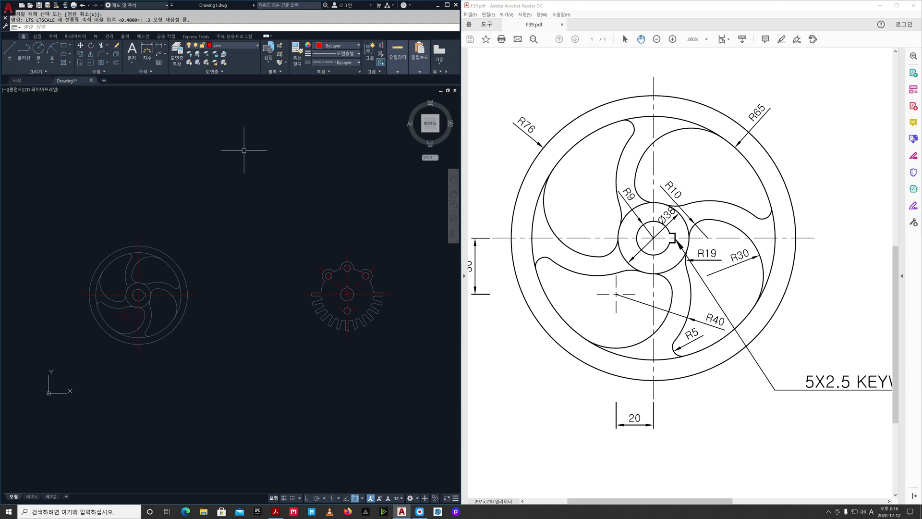
{"action": "left_click", "coordinate": [252, 49]}
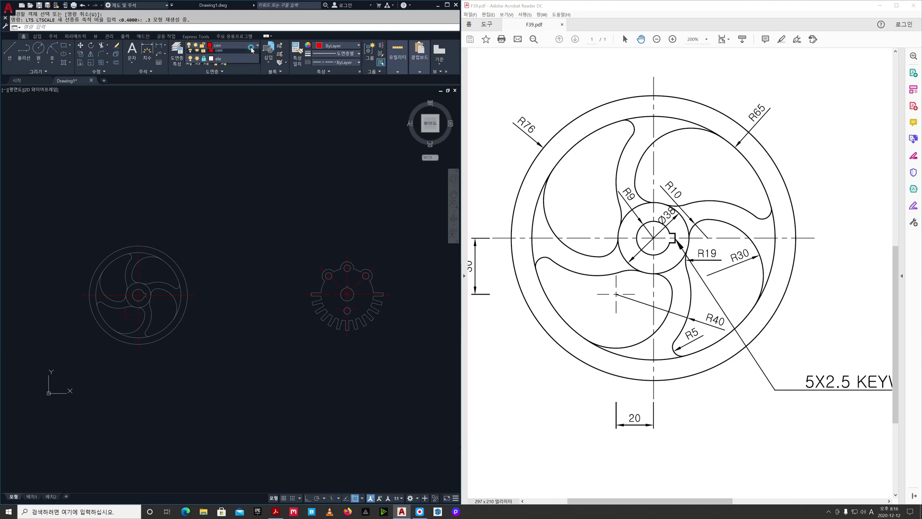
{"action": "left_click", "coordinate": [204, 72]}
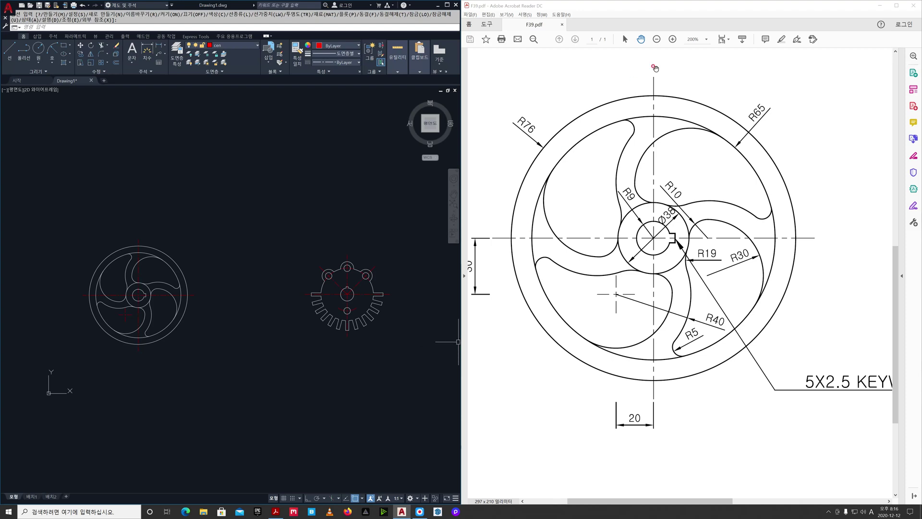
Switch to the F39.pdf reference in Acrobat Reader and set its zoom to 100%.
{"action": "left_click", "coordinate": [707, 41]}
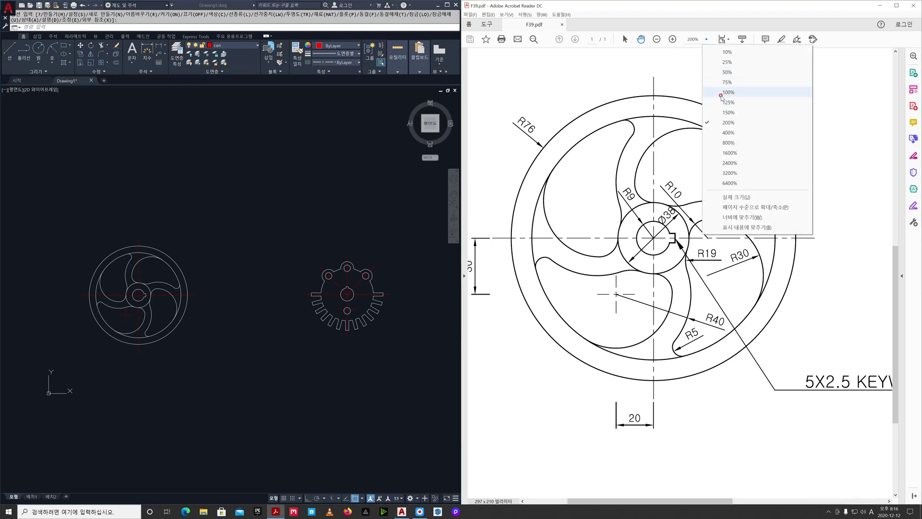
{"action": "left_click", "coordinate": [722, 92]}
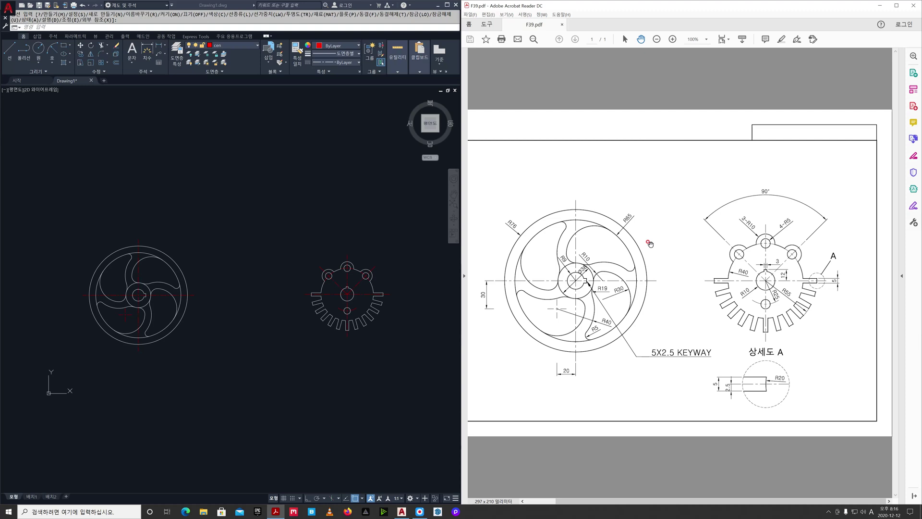